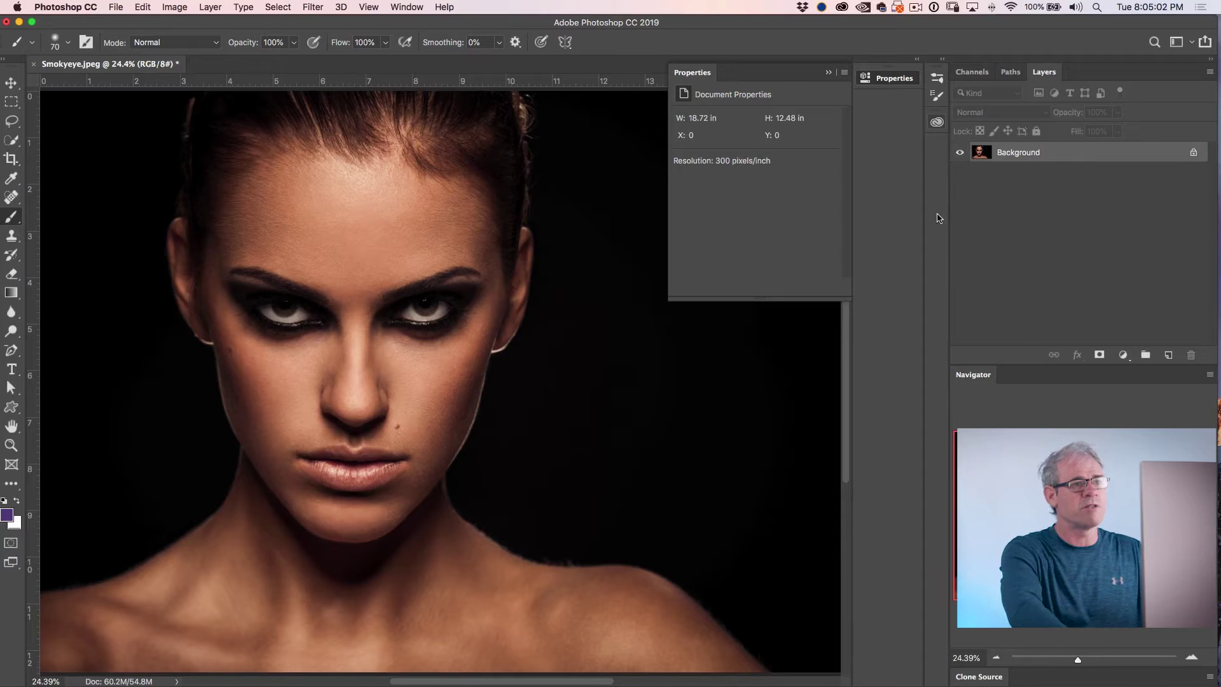
# Collapse the document Properties panel to give the portrait canvas more room
pyautogui.click(829, 74)
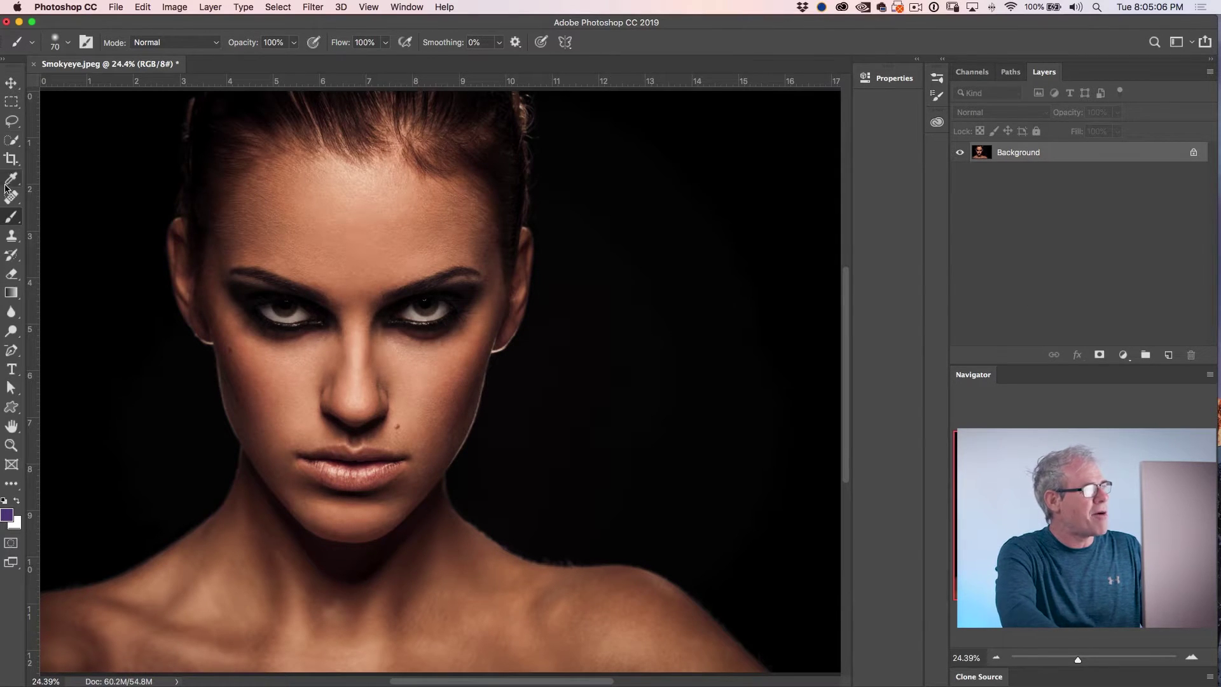
# Use the Quick Selection tool's Select Subject to select the woman, then enter Select and Mask
pyautogui.click(12, 141)
pyautogui.rightClick(12, 141)
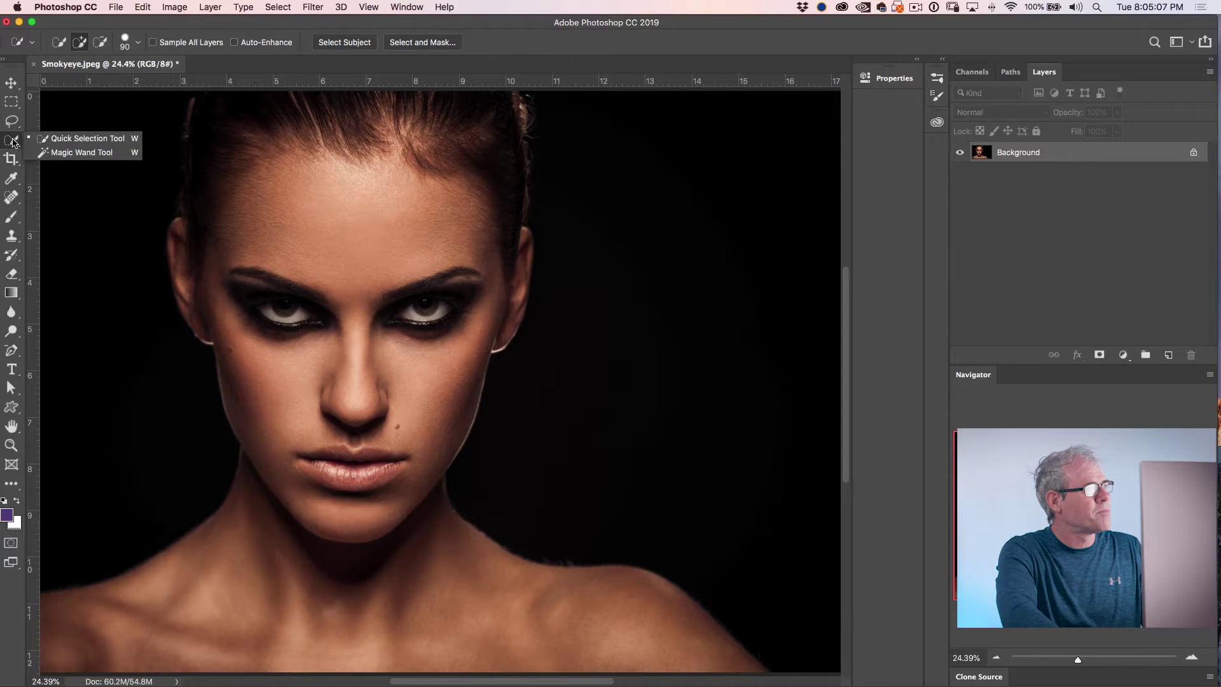
pyautogui.click(66, 140)
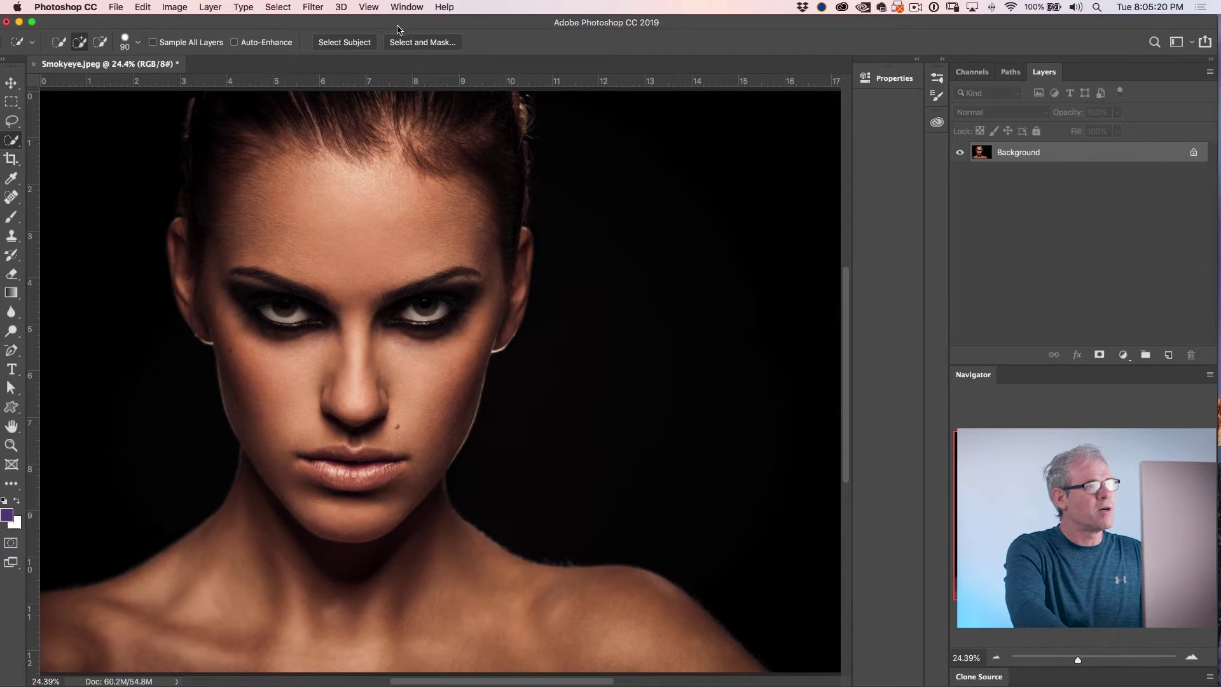
pyautogui.click(342, 43)
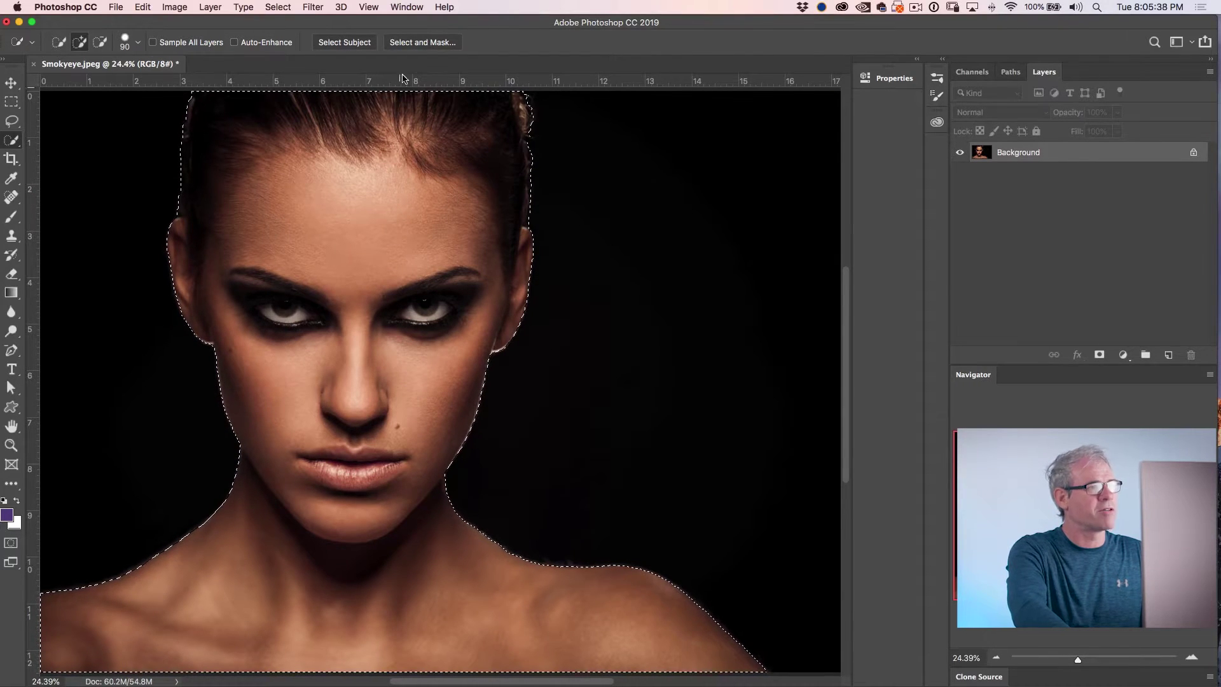
pyautogui.click(410, 42)
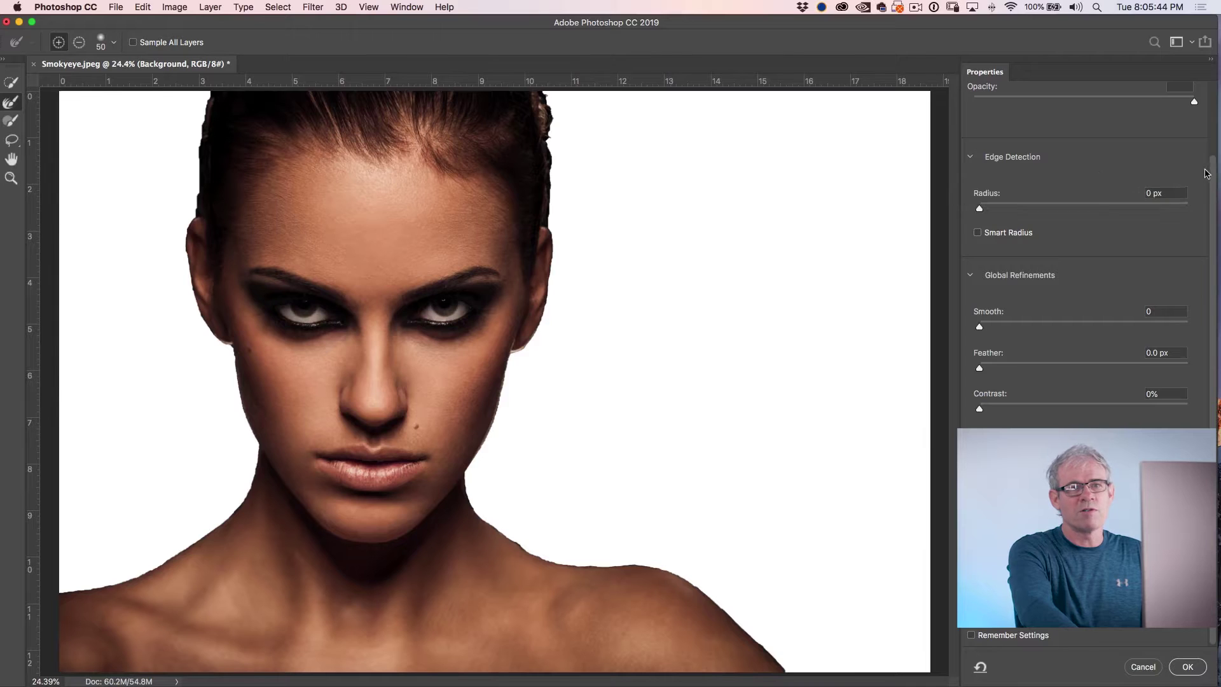
# Adjust the Select and Mask preview view mode and backdrop opacity to judge the cutout
pyautogui.moveTo(1217, 168); pyautogui.dragTo(1204, 75)
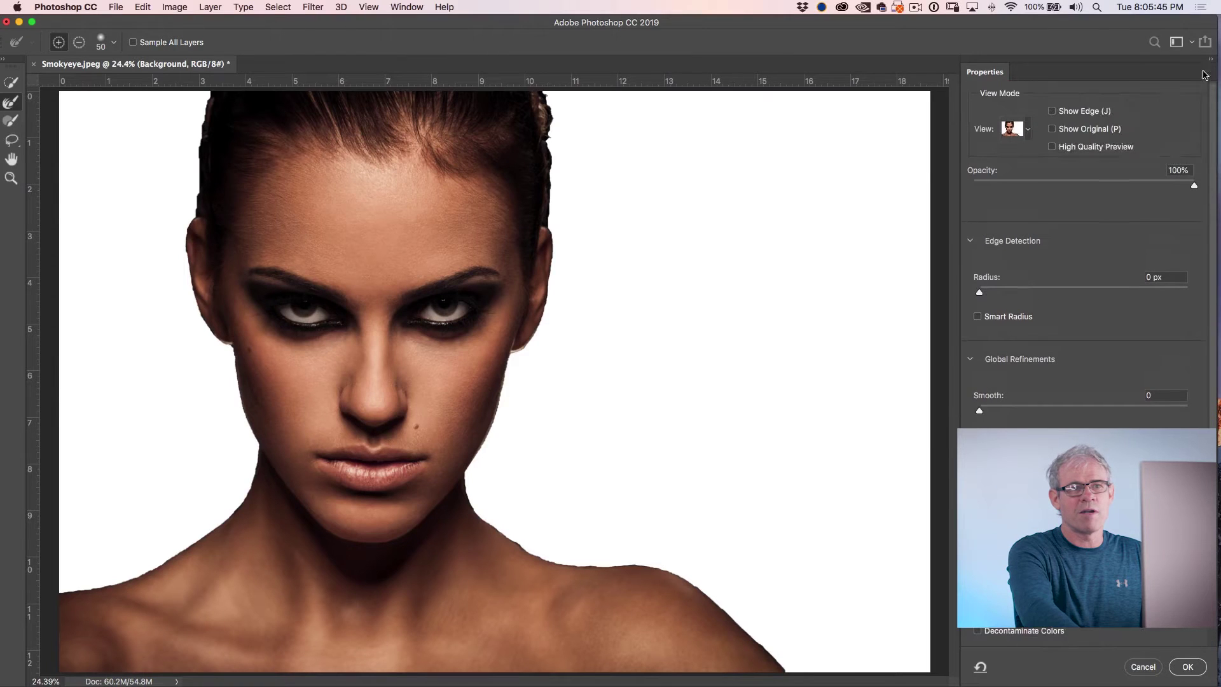
pyautogui.click(1033, 129)
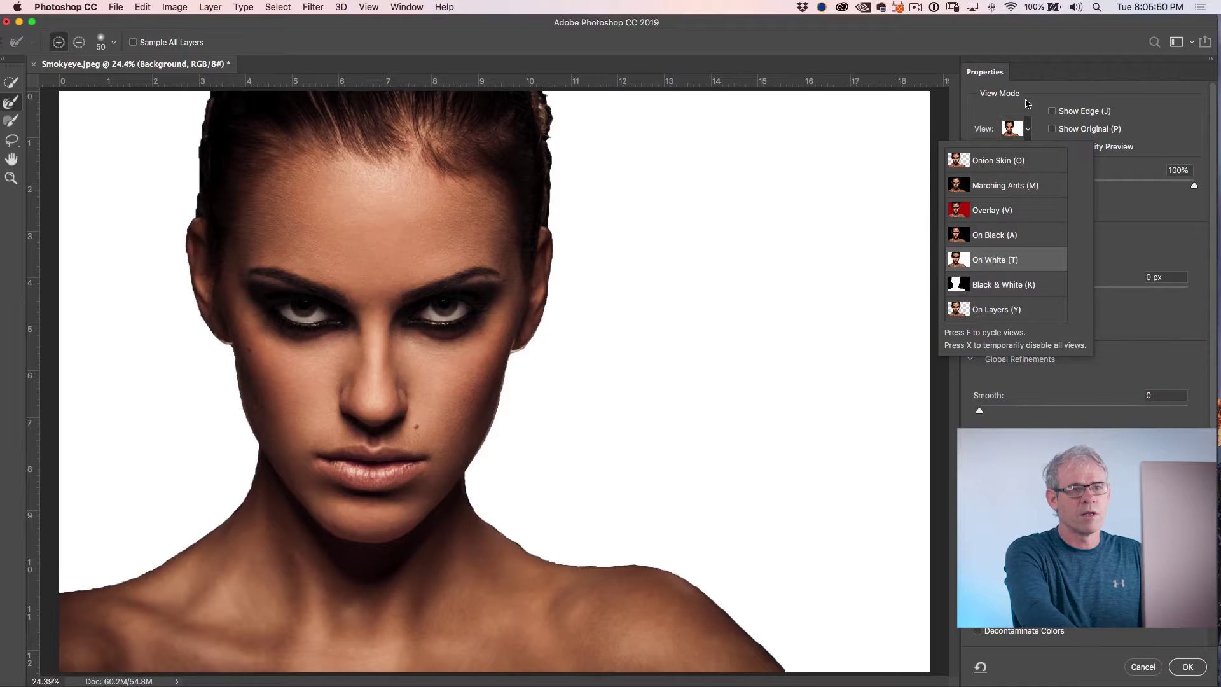
pyautogui.click(1032, 113)
pyautogui.moveTo(1191, 186)
pyautogui.mouseDown()
pyautogui.moveTo(988, 187)
pyautogui.moveTo(1195, 186)
pyautogui.mouseUp()
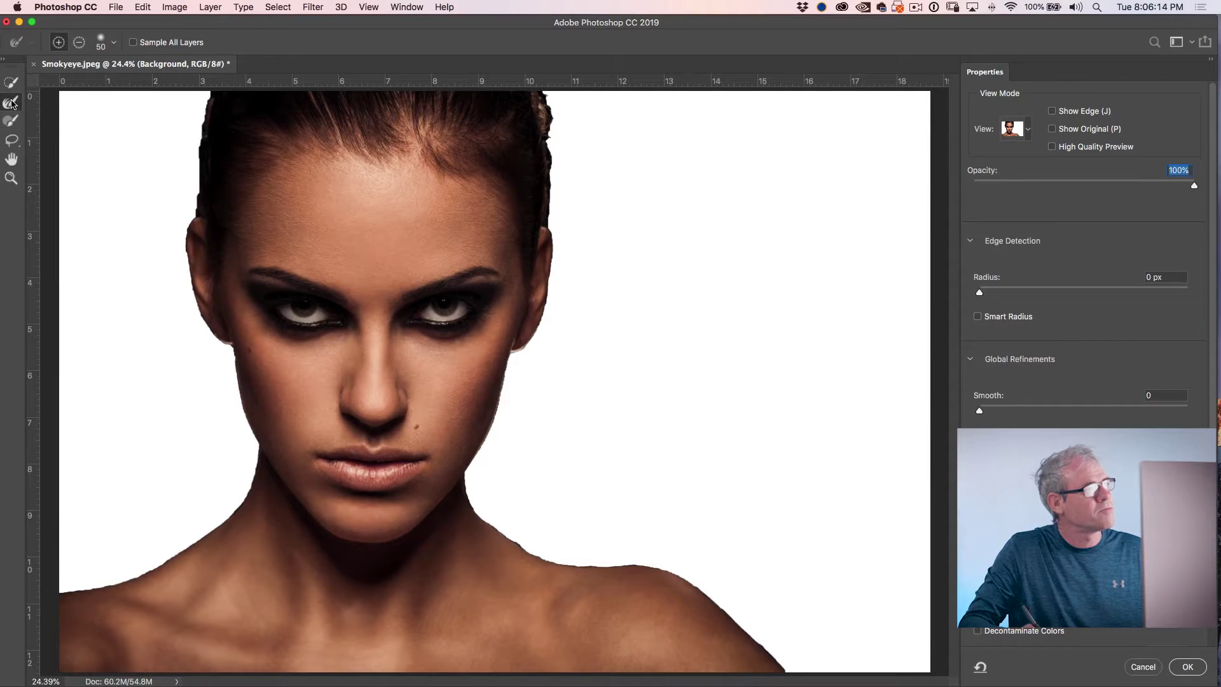
# Paint both hair edges with a 90 px Refine Edge Brush to catch wispy strands
pyautogui.click(12, 103)
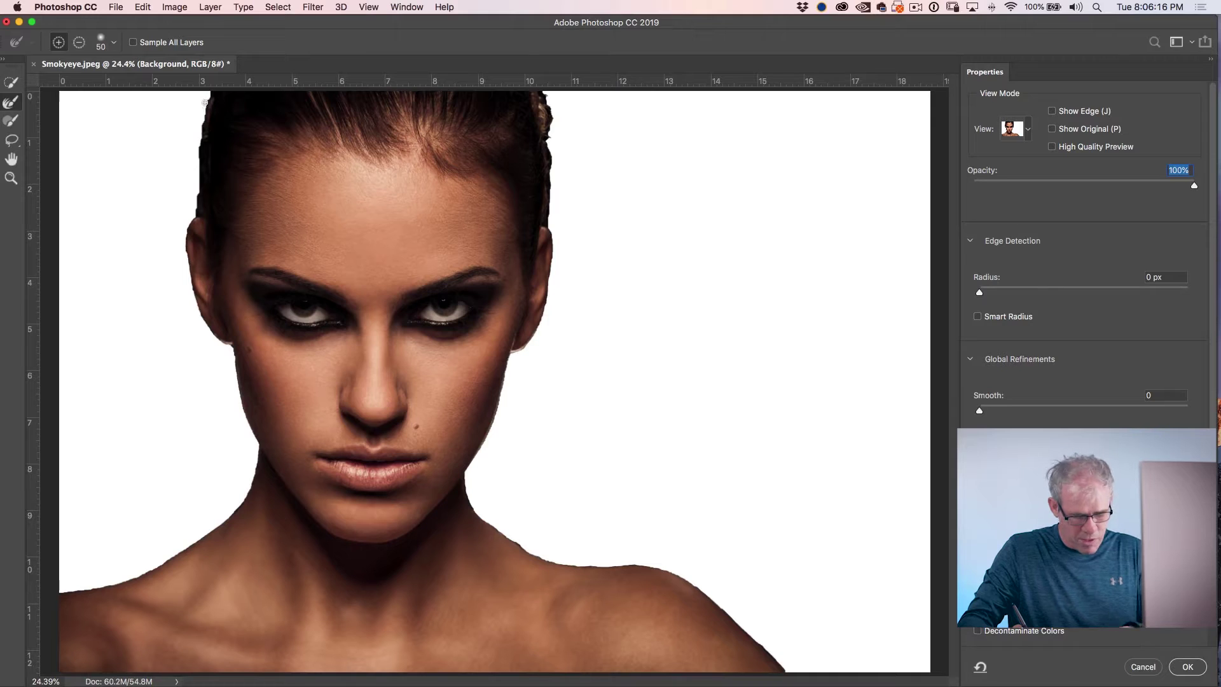
pyautogui.press(']')
pyautogui.press(']')
pyautogui.press(']')
pyautogui.press(']')
pyautogui.press(']')
pyautogui.press(']')
pyautogui.press(']')
pyautogui.press(']')
pyautogui.press(']')
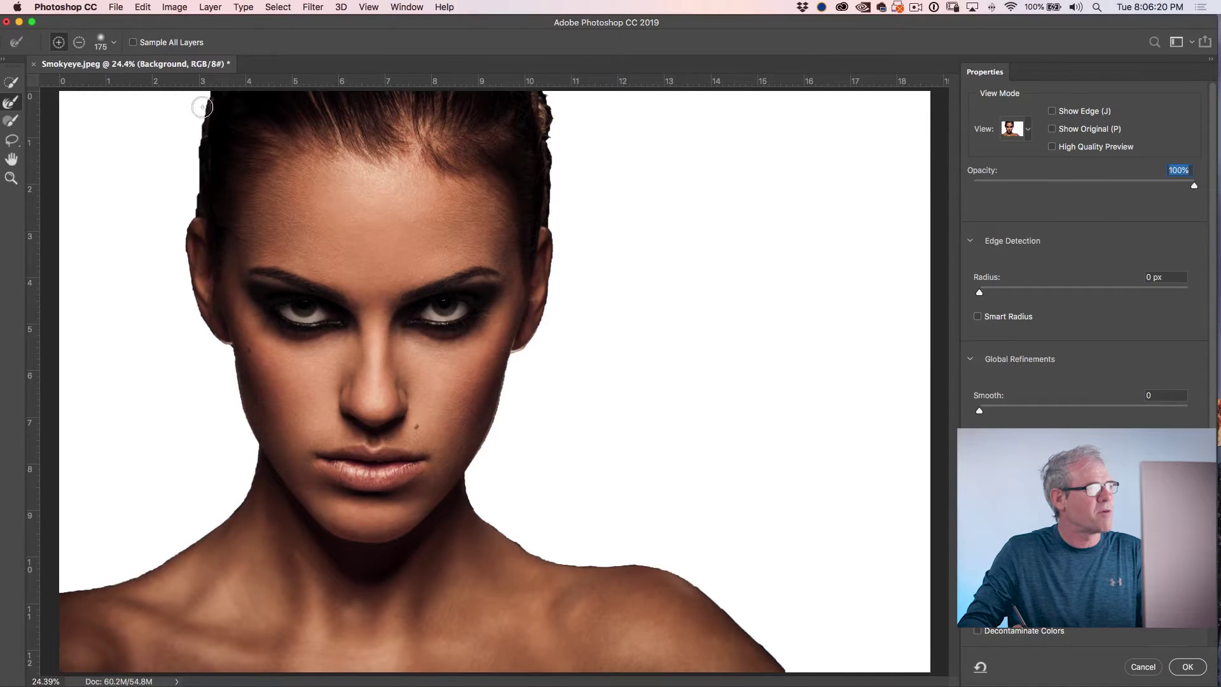
pyautogui.press('[')
pyautogui.press('[')
pyautogui.press('[')
pyautogui.press('[')
pyautogui.press('[')
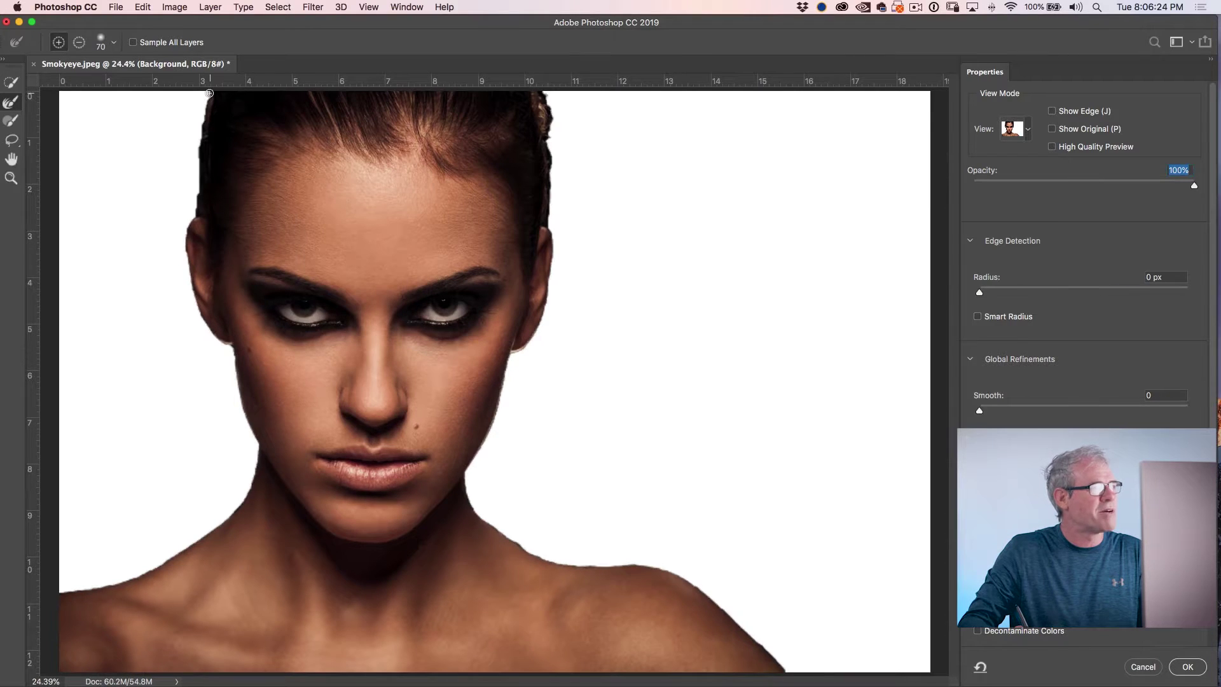
pyautogui.moveTo(203, 130)
pyautogui.mouseDown()
pyautogui.moveTo(197, 215)
pyautogui.moveTo(198, 142)
pyautogui.mouseUp()
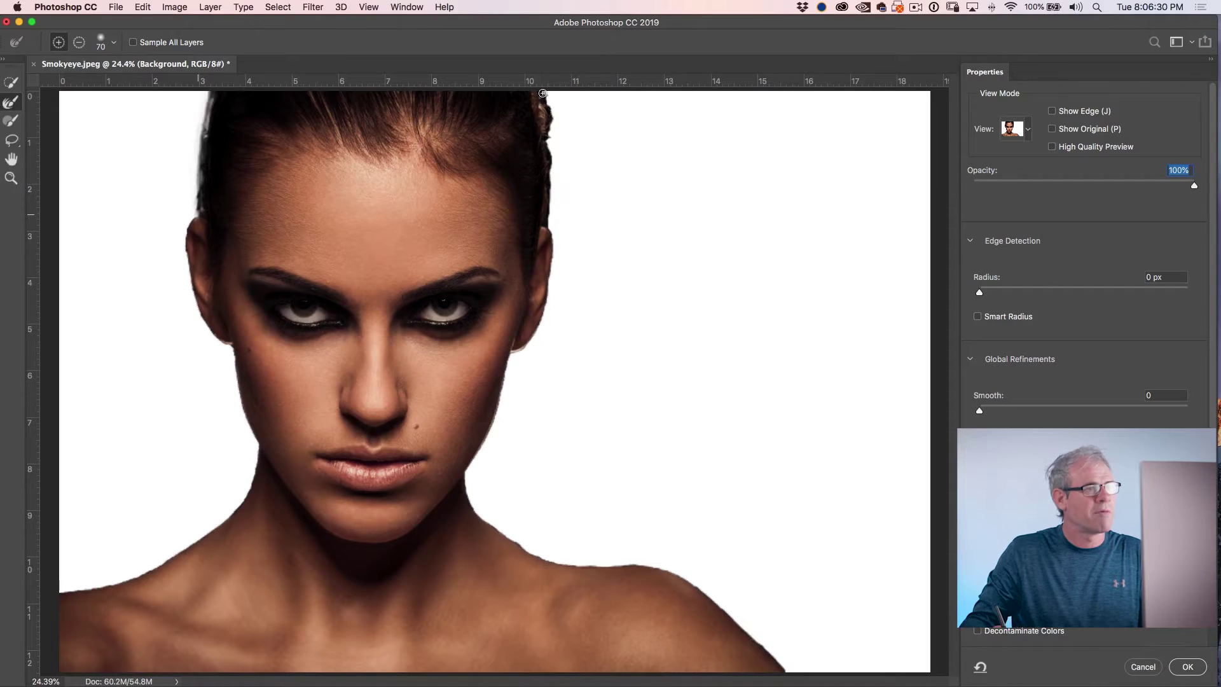
pyautogui.moveTo(550, 102); pyautogui.dragTo(549, 229)
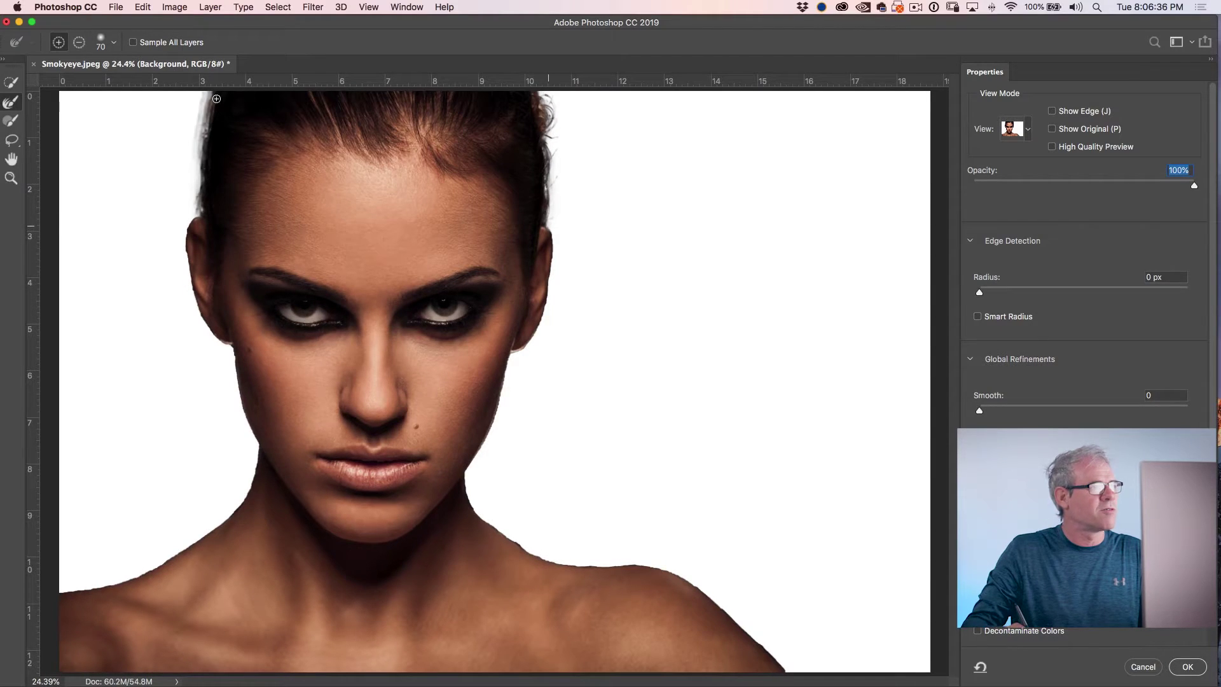
pyautogui.moveTo(204, 100); pyautogui.dragTo(212, 160)
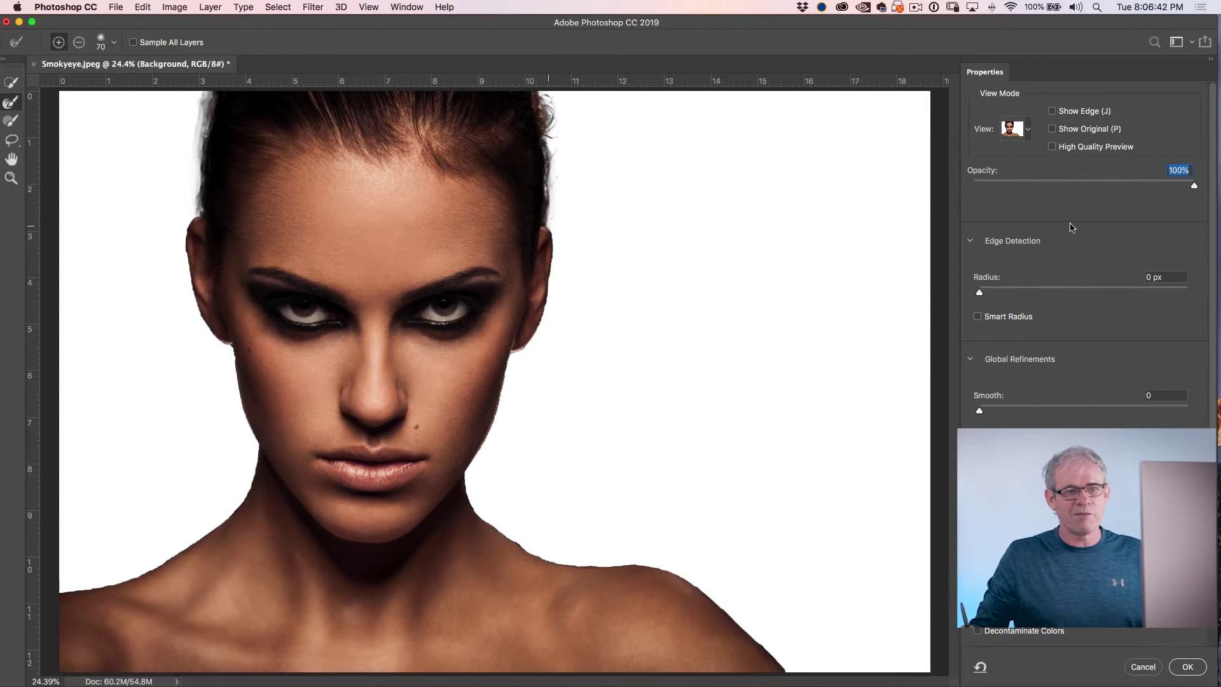
# Output the refinement as New Layer with Layer Mask and make the original Background visible
pyautogui.scroll(-4, 1081, 286)
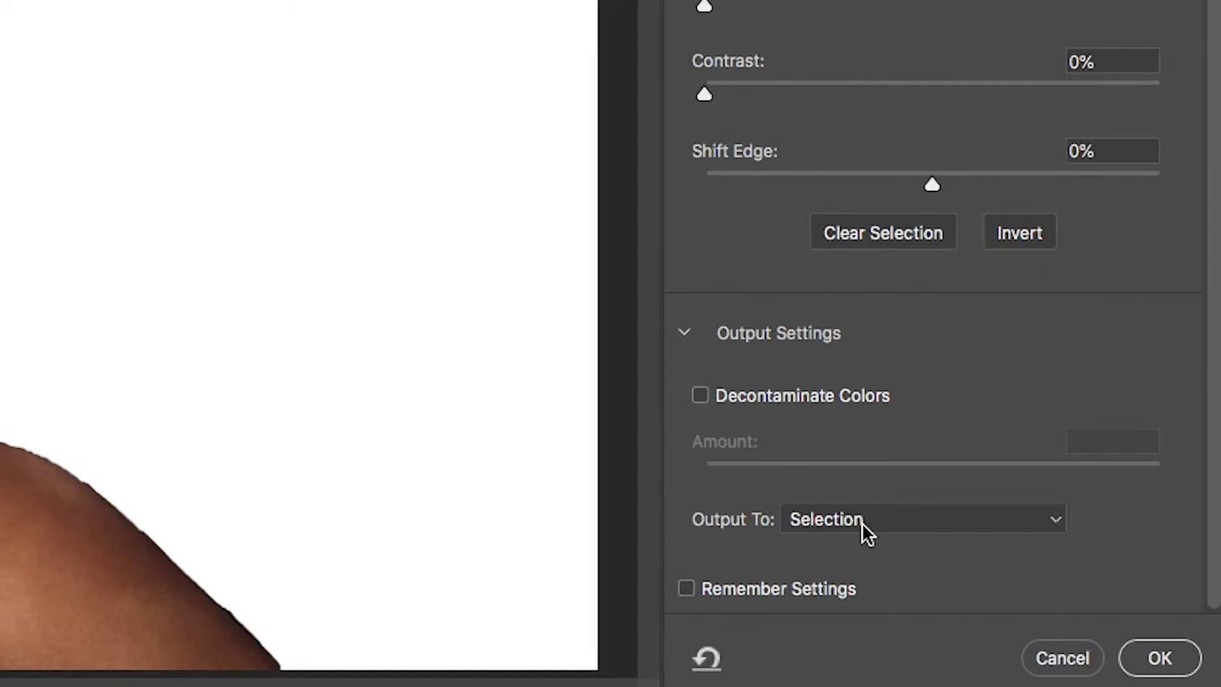
pyautogui.click(862, 522)
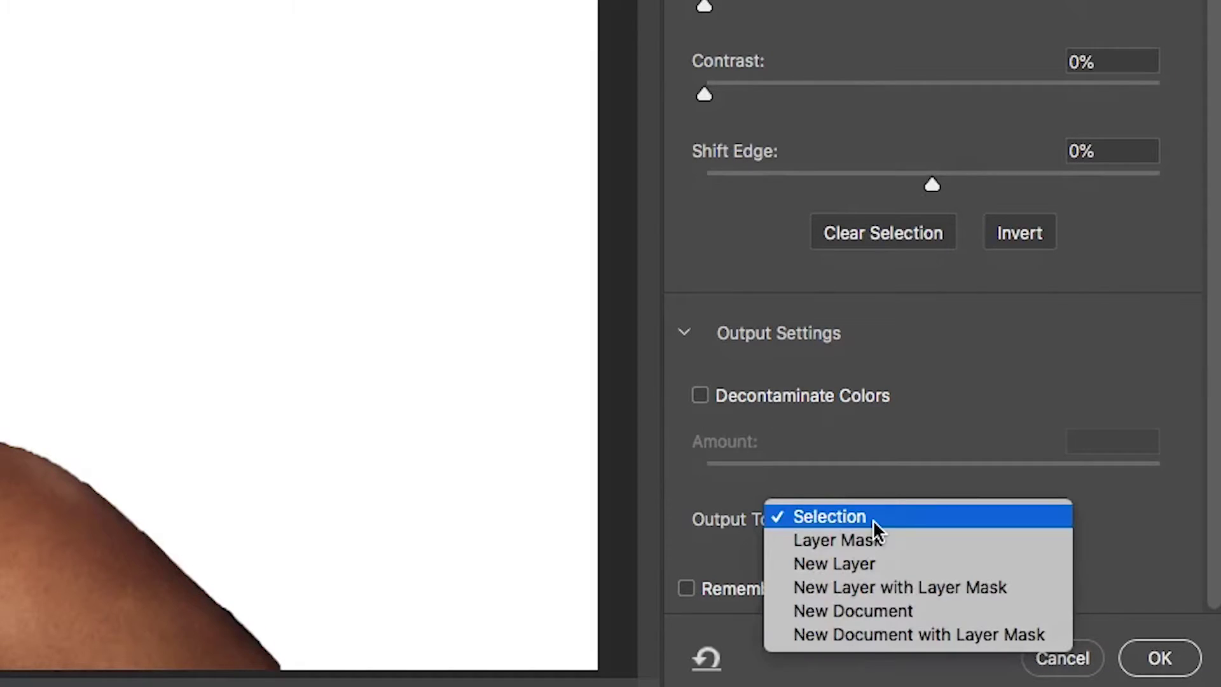
pyautogui.click(886, 589)
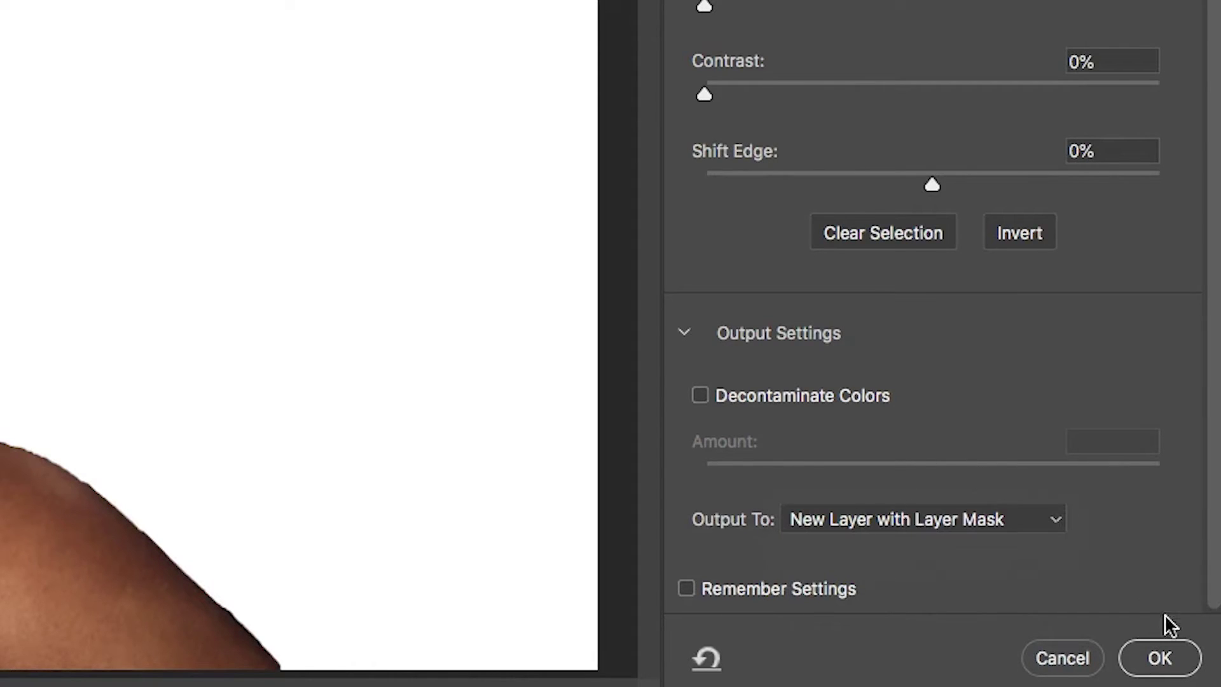
pyautogui.click(1160, 658)
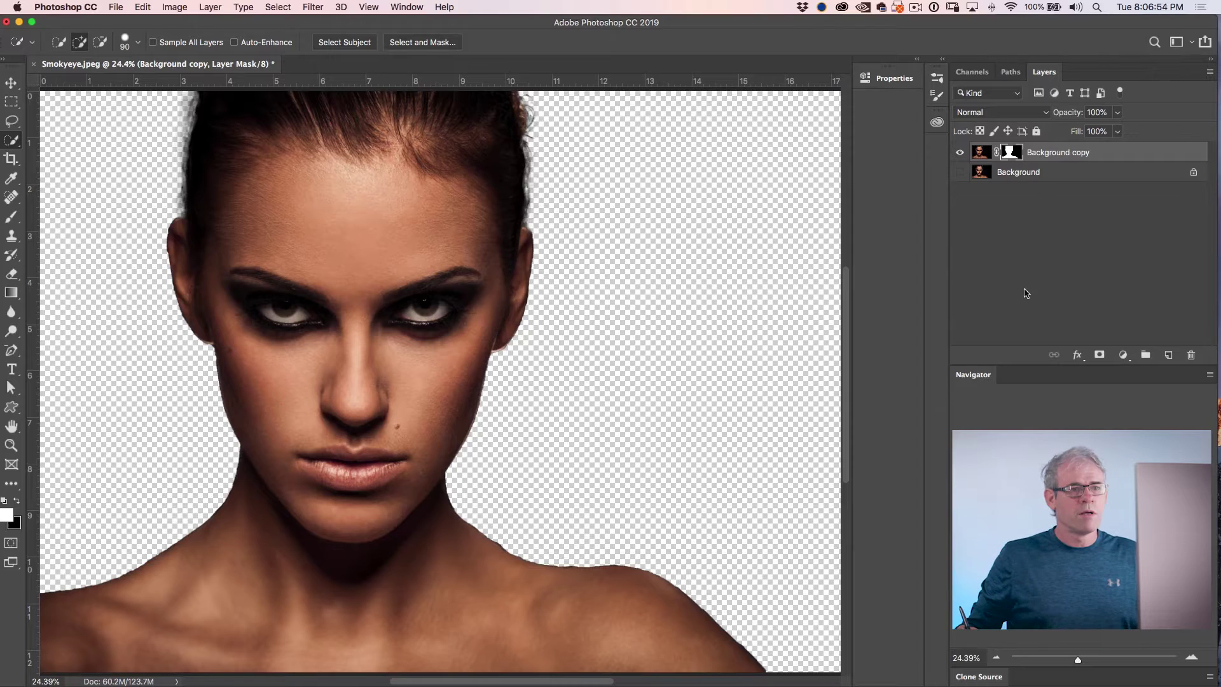
pyautogui.click(960, 173)
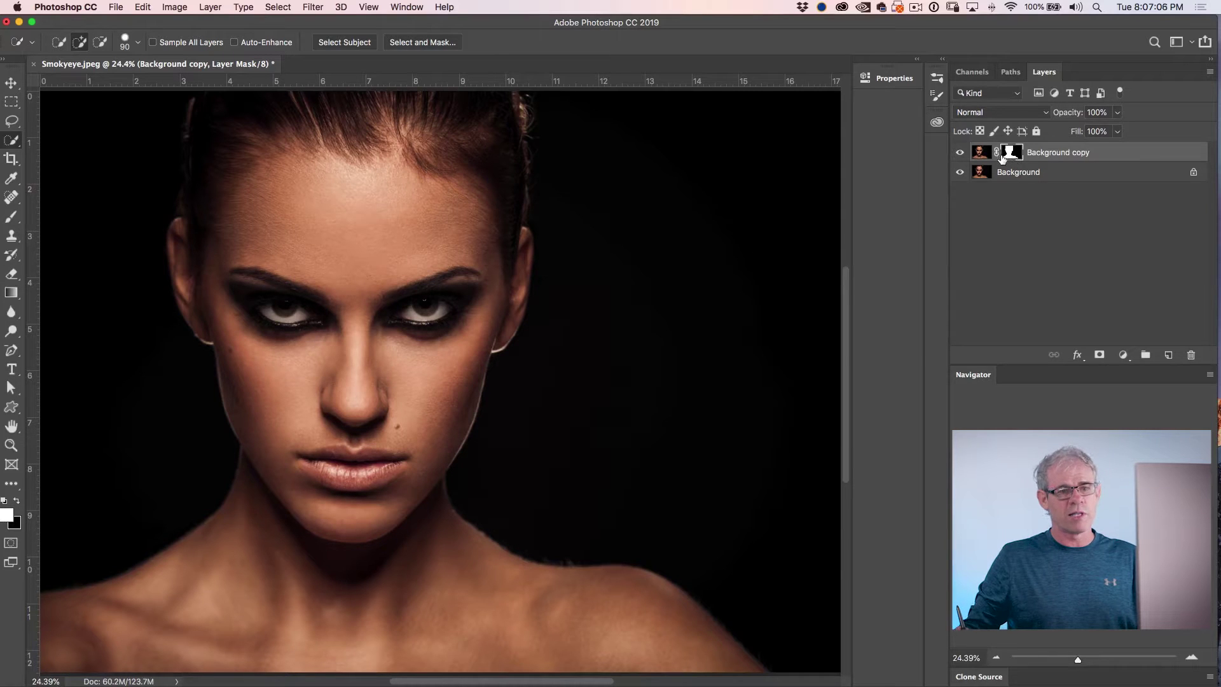
pyautogui.click(1124, 355)
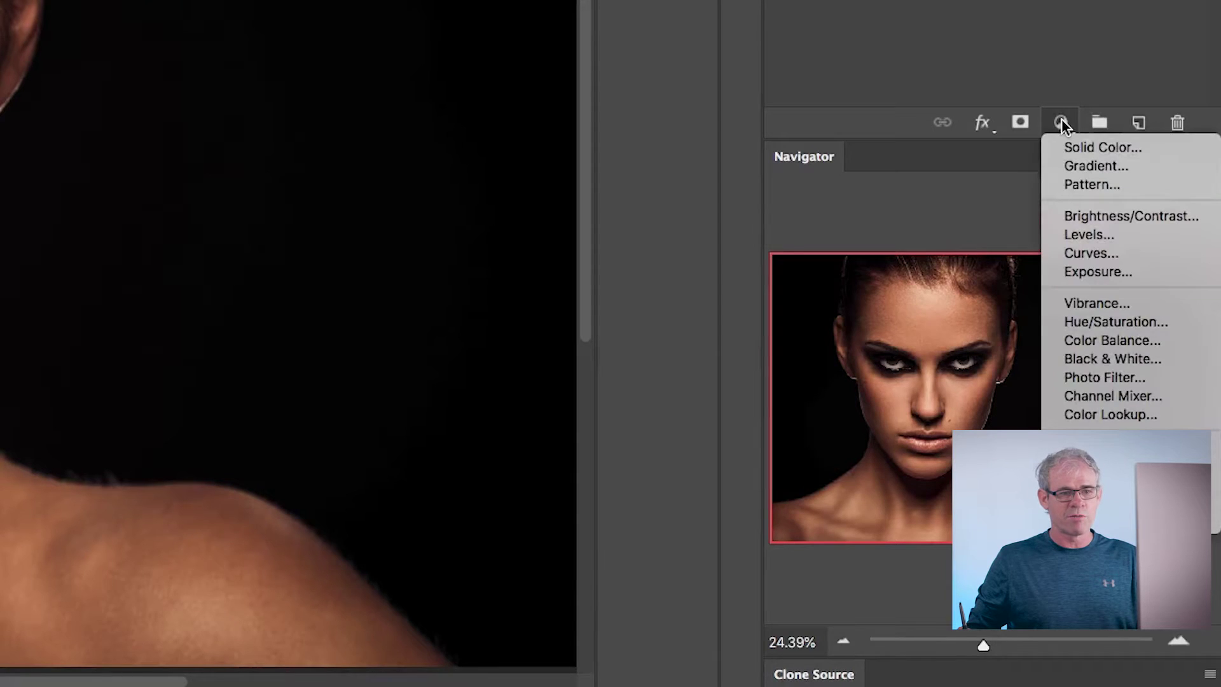
# Add a Curves adjustment and bow the RGB curve steeply upward to brighten the portrait
pyautogui.click(1090, 255)
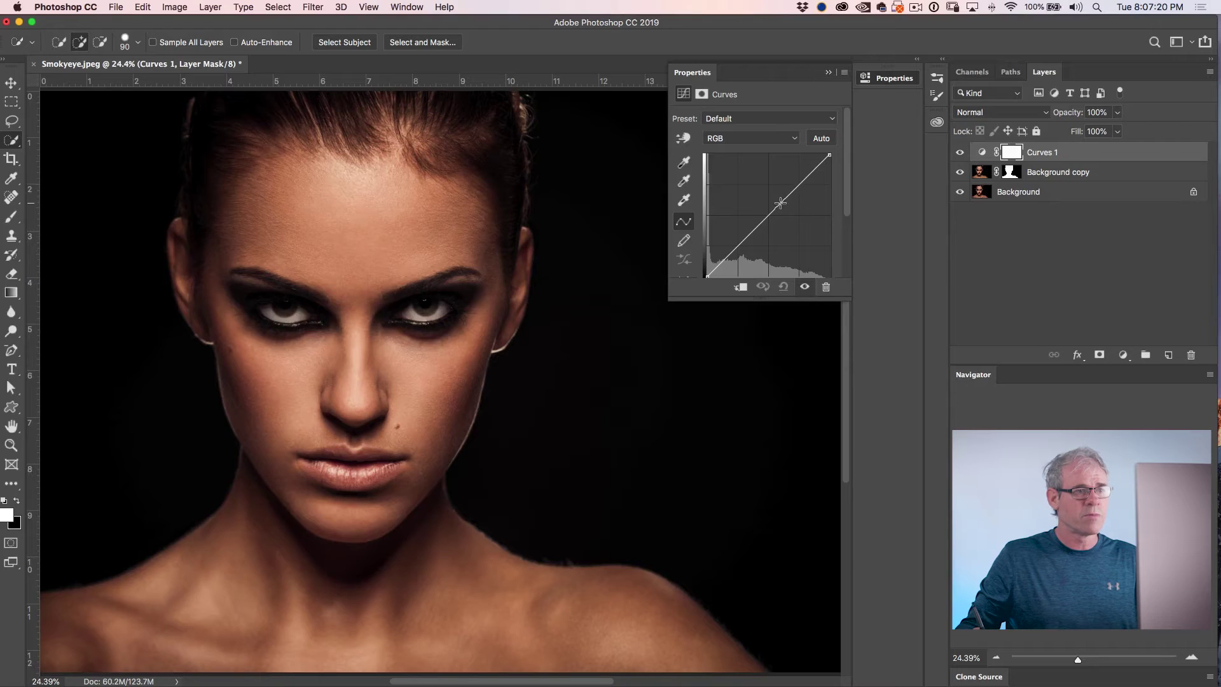
pyautogui.click(781, 202)
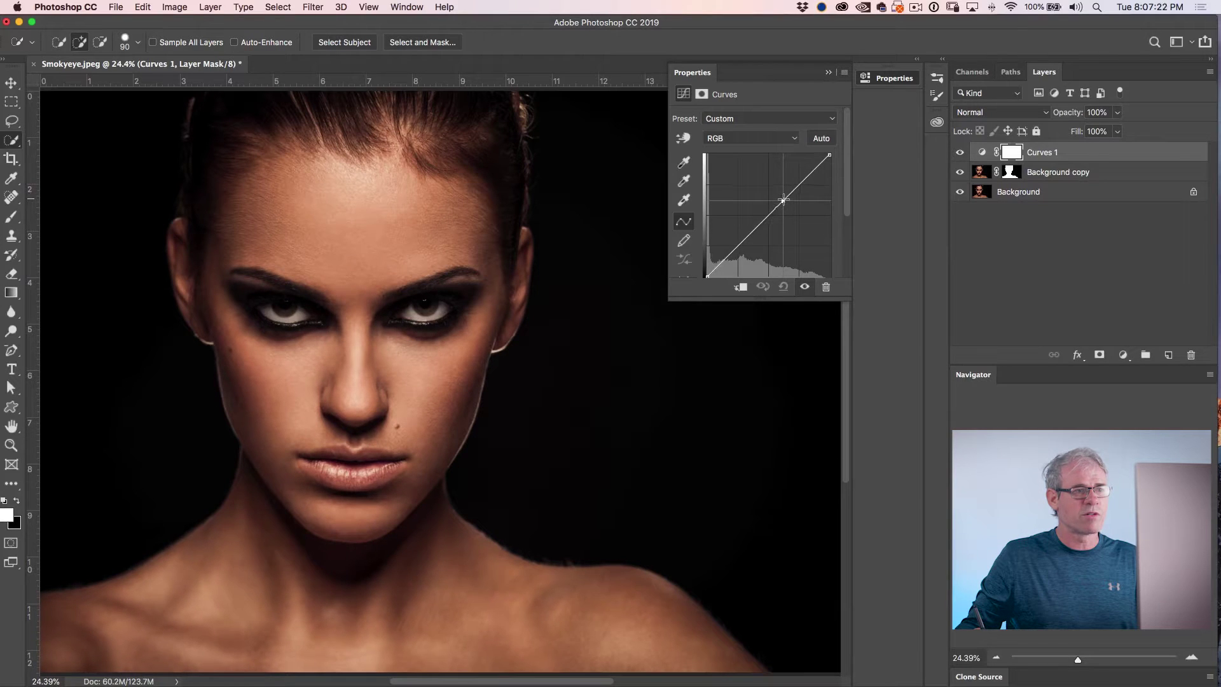
pyautogui.moveTo(783, 200); pyautogui.dragTo(773, 161)
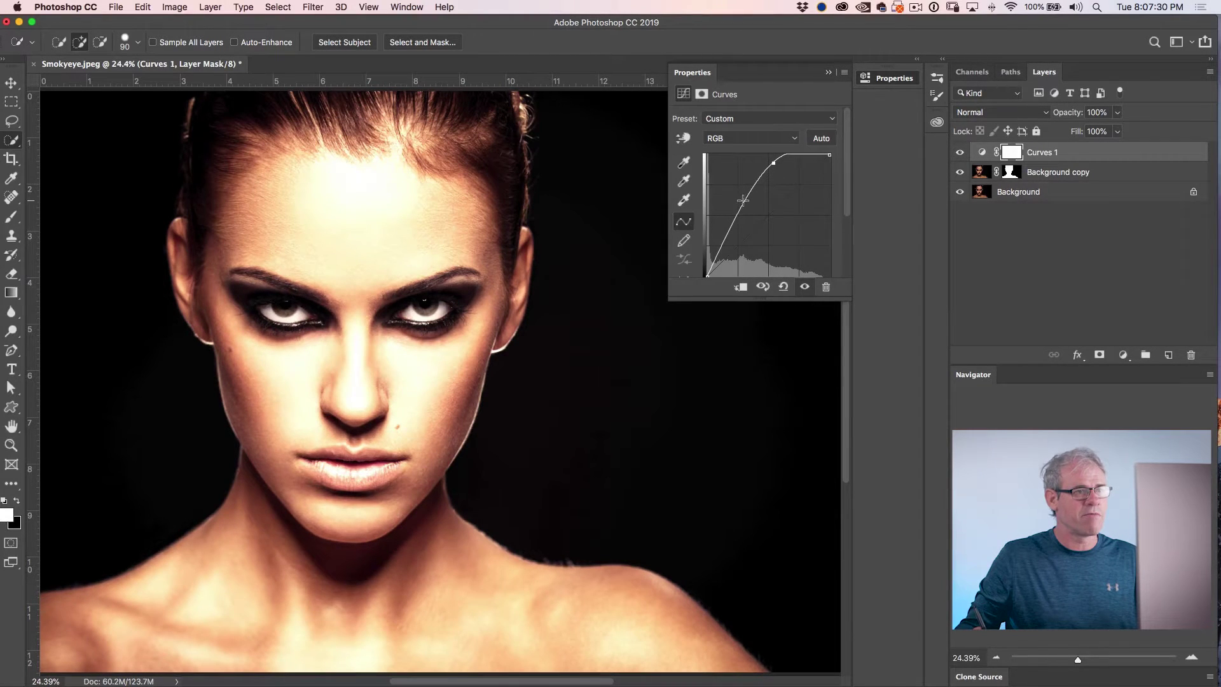
pyautogui.moveTo(744, 200); pyautogui.dragTo(775, 164)
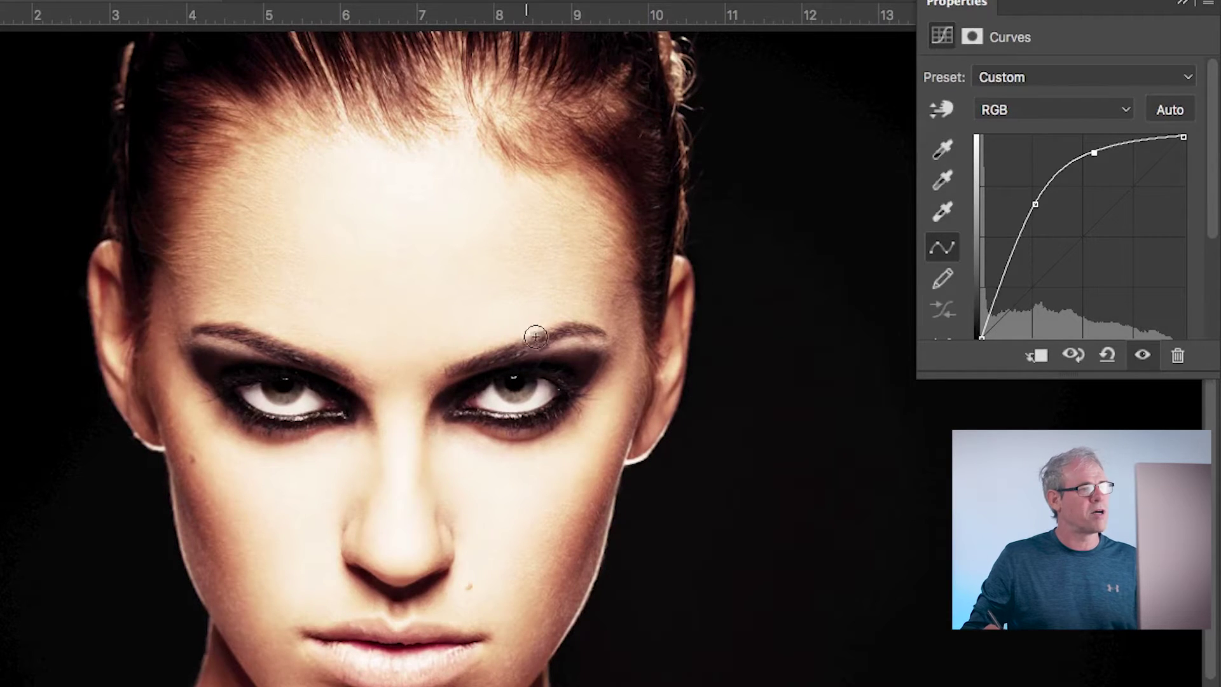
# Pull the Blue channel curve down for a warmer tint, then load the subject mask as a selection
pyautogui.click(997, 110)
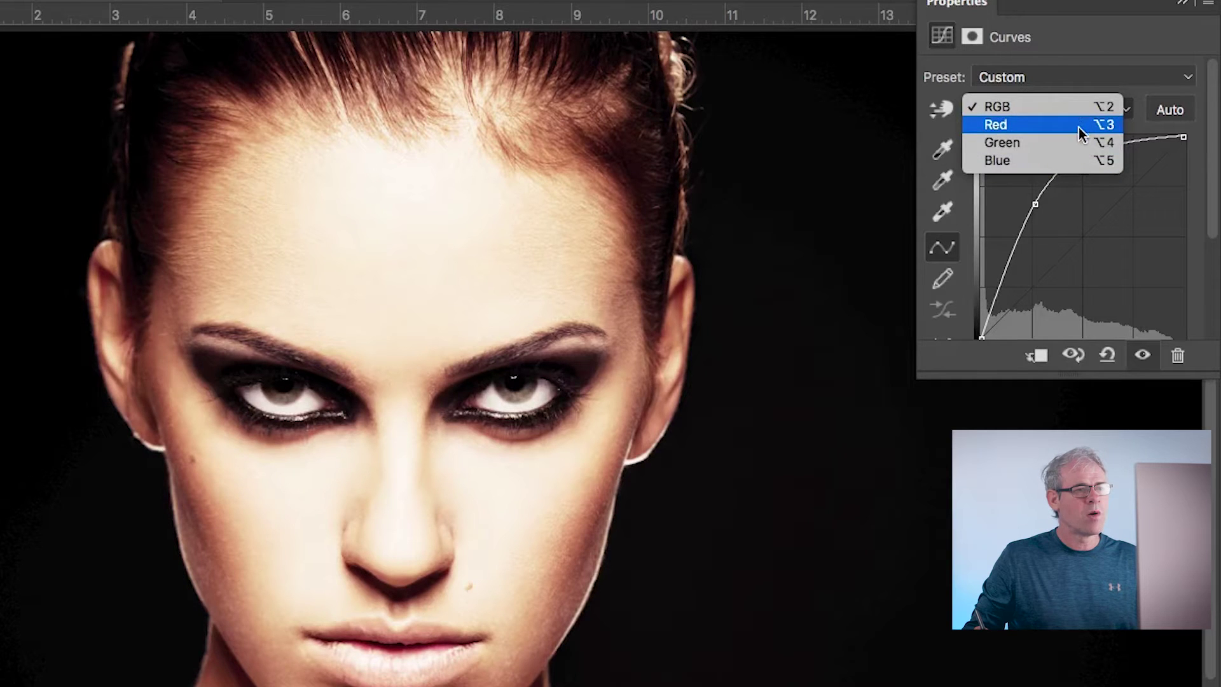
pyautogui.click(1035, 162)
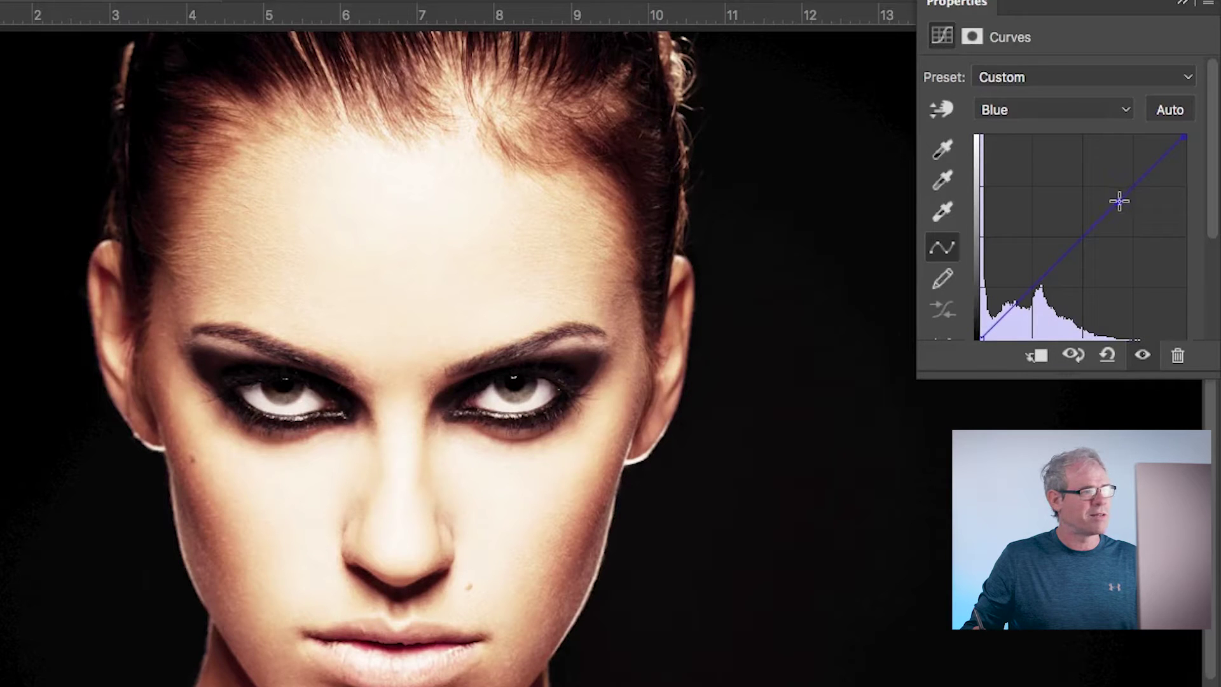
pyautogui.moveTo(1119, 201); pyautogui.dragTo(1124, 208)
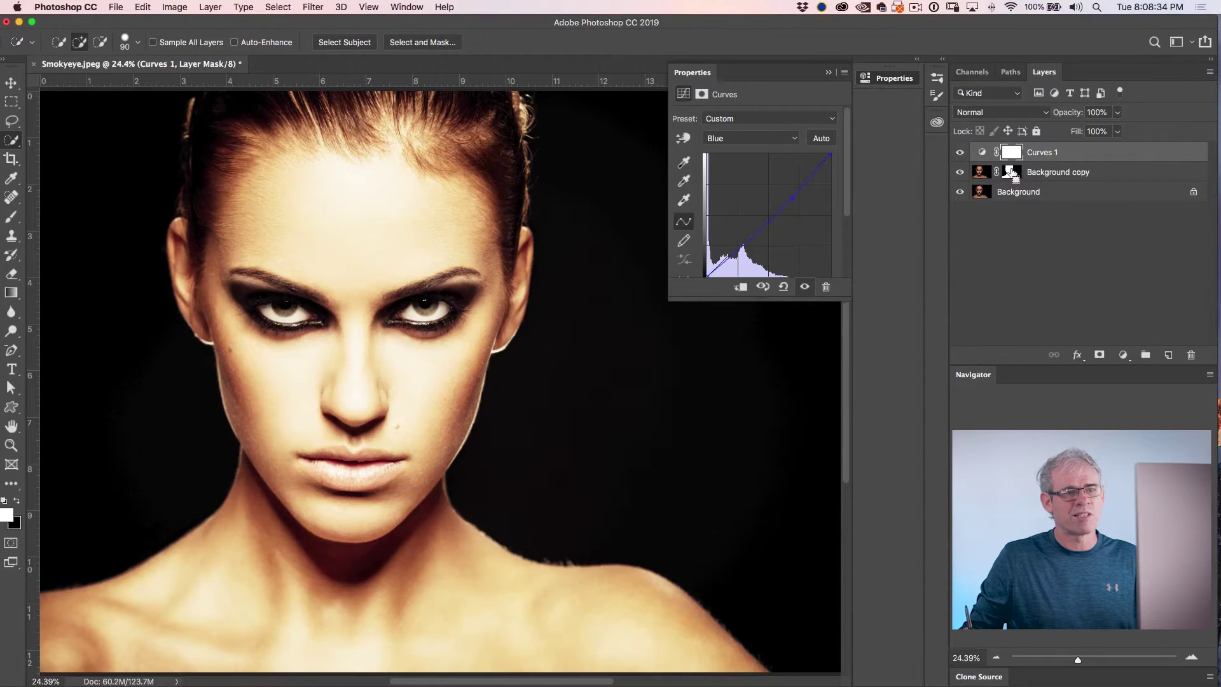
pyautogui.keyDown('super'); pyautogui.click(1011, 173); pyautogui.keyUp('super')
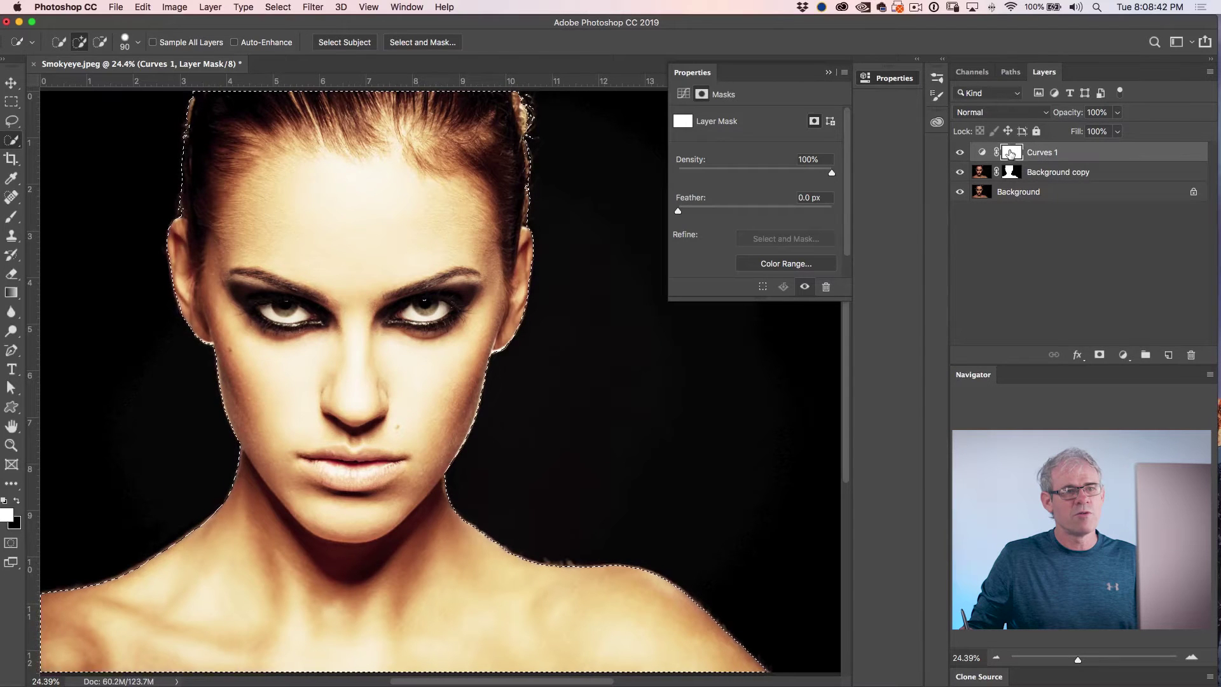
# Toggle Curves 1 visibility to compare the portrait with and without the adjustment
pyautogui.click(961, 152)
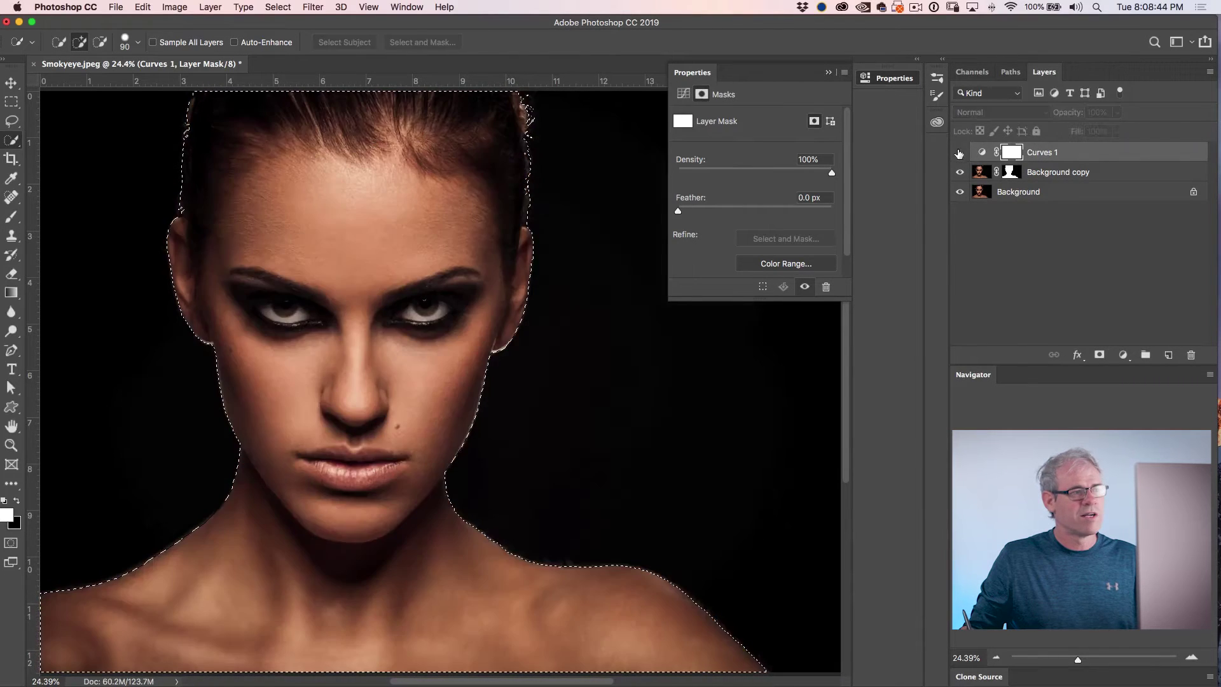
pyautogui.click(961, 153)
pyautogui.click(959, 153)
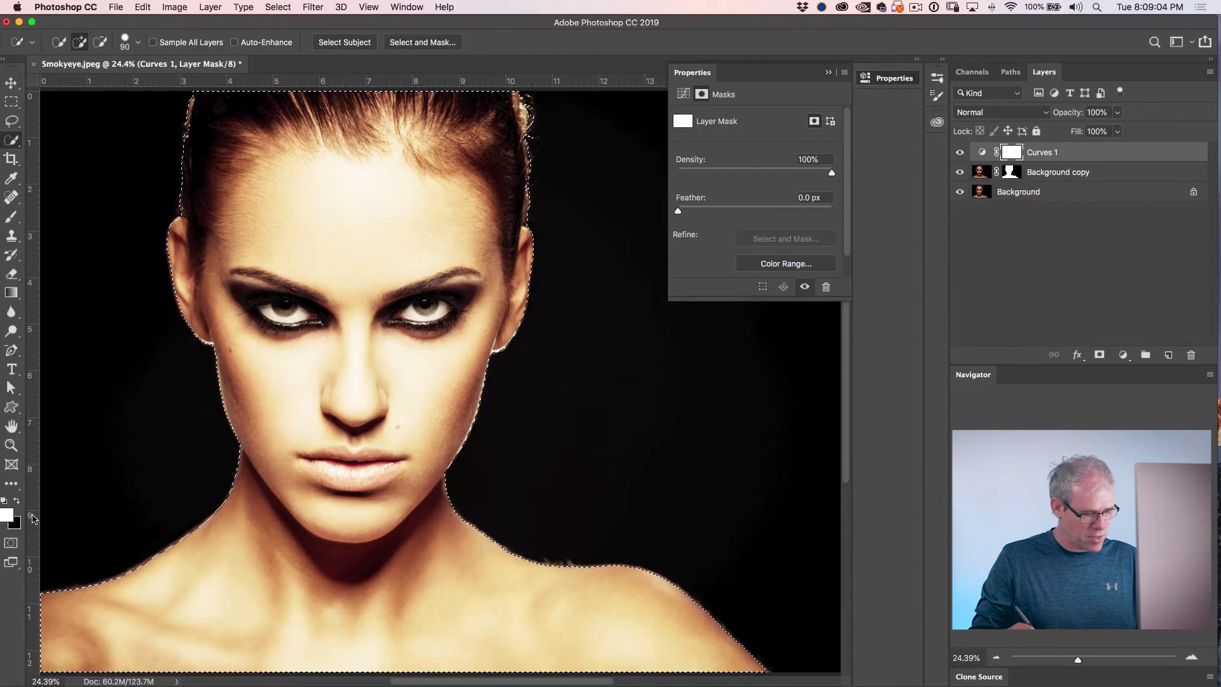
# Fill the face selection in the Curves 1 mask with black and deselect
pyautogui.press('x')
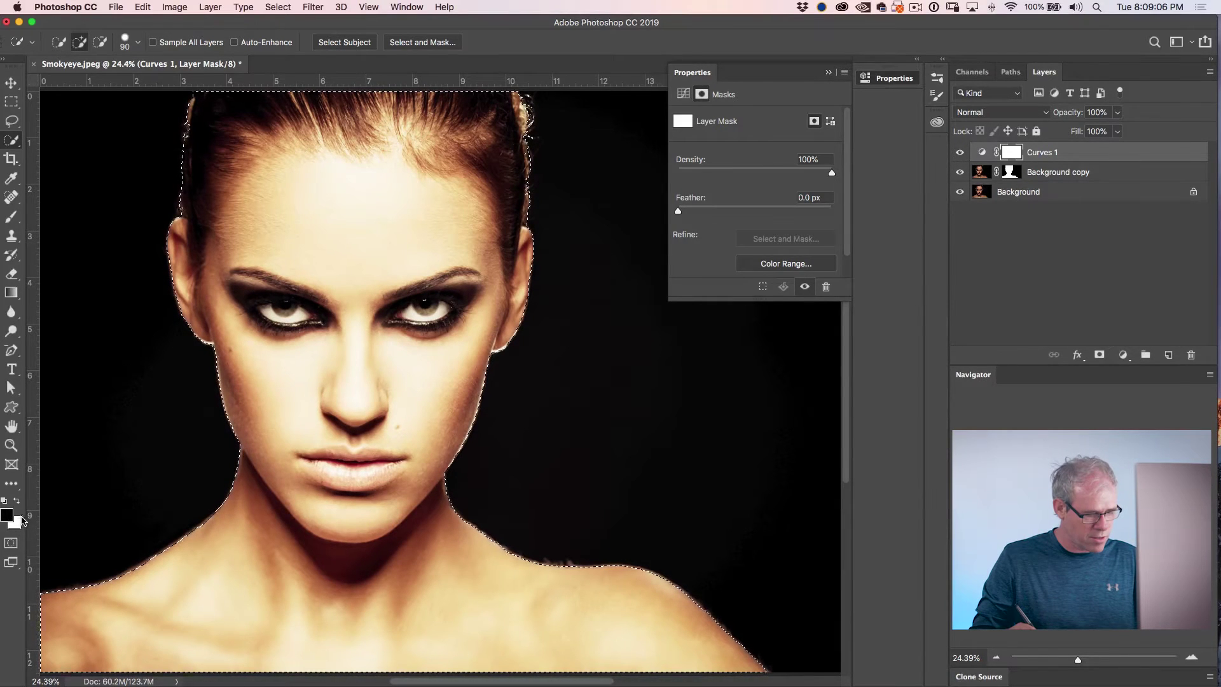
pyautogui.press('x')
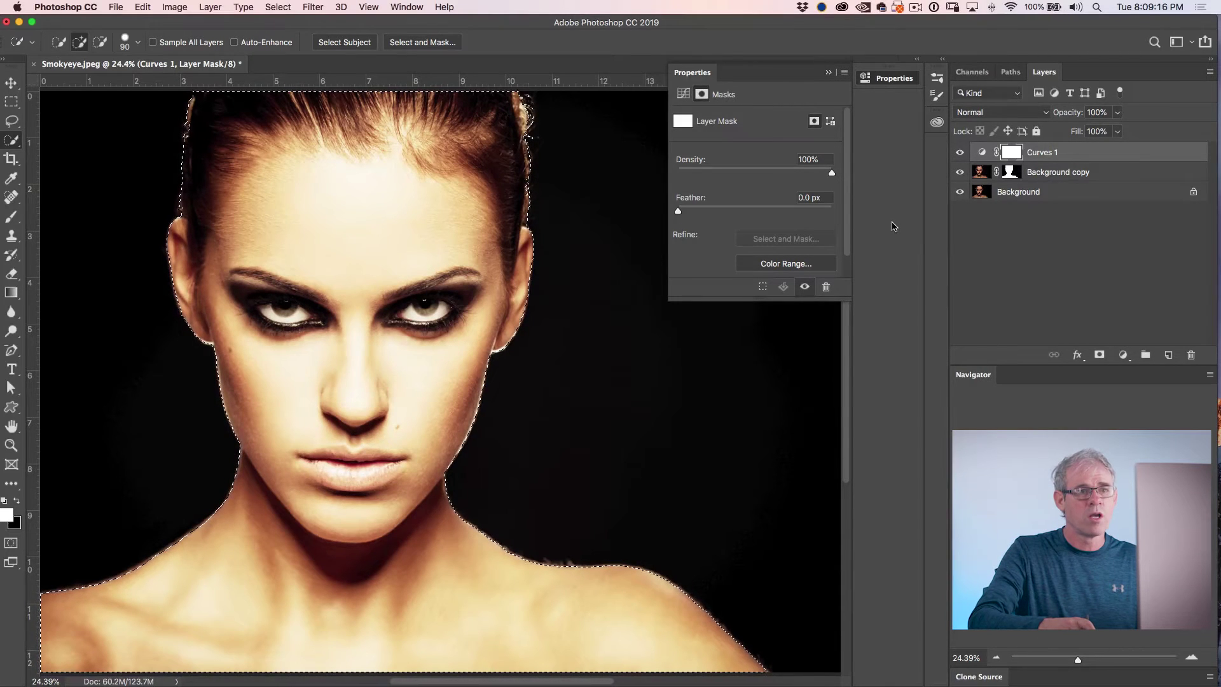
pyautogui.press('BackSpace')
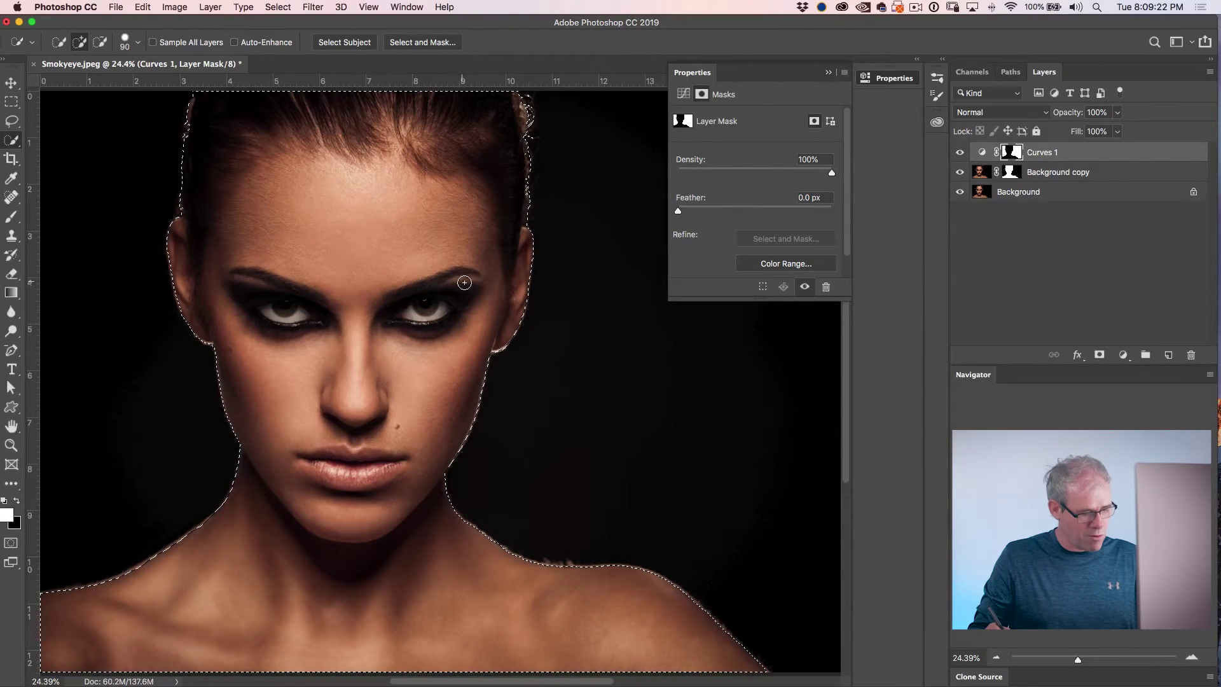
pyautogui.press('super+d')
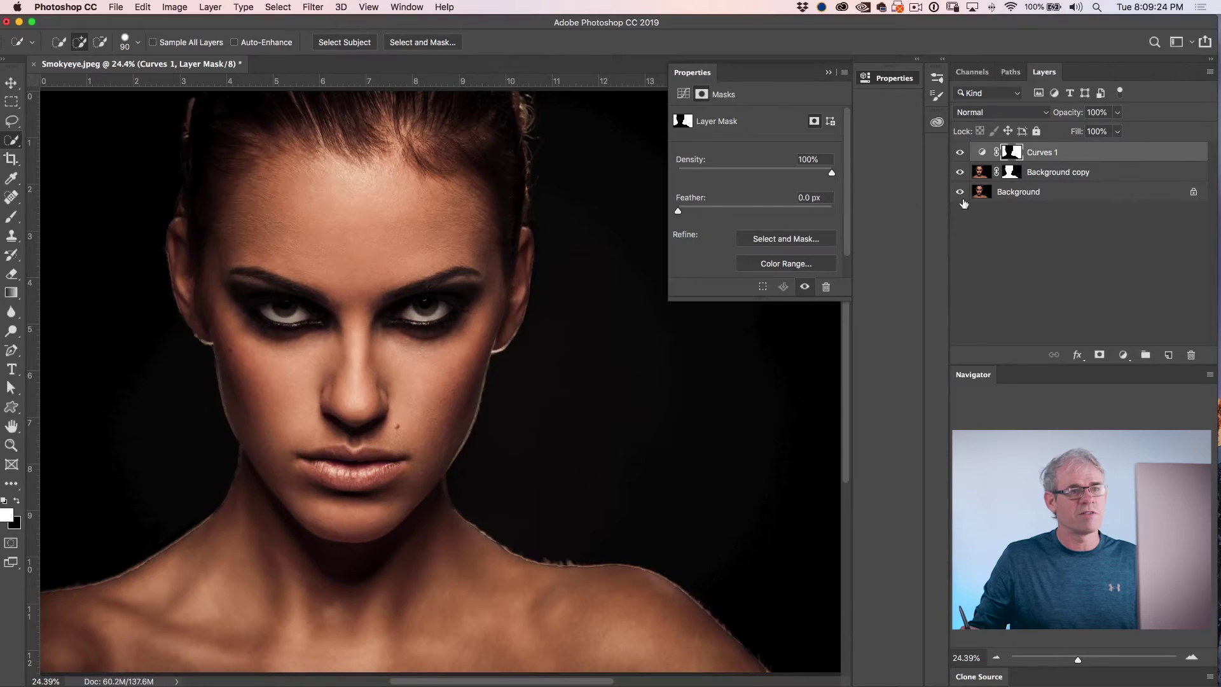
# Toggle Curves 1 on and off repeatedly to compare the rim light before and after
pyautogui.click(960, 152)
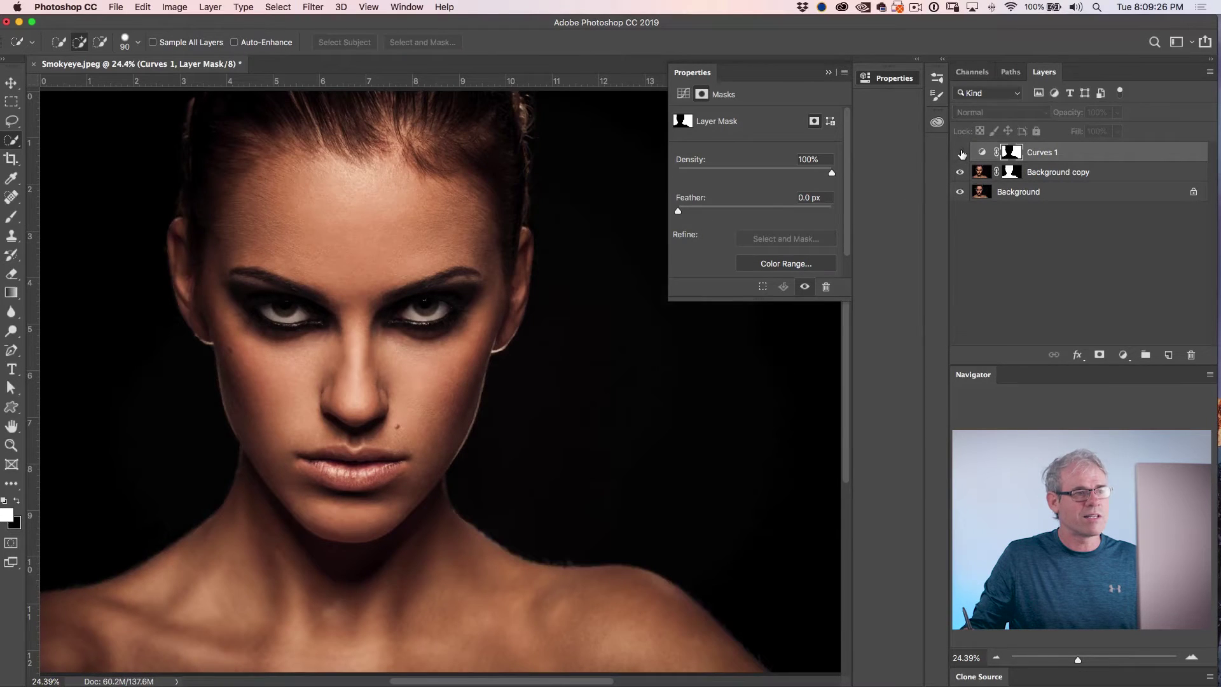
pyautogui.click(961, 154)
pyautogui.click(960, 152)
pyautogui.click(959, 153)
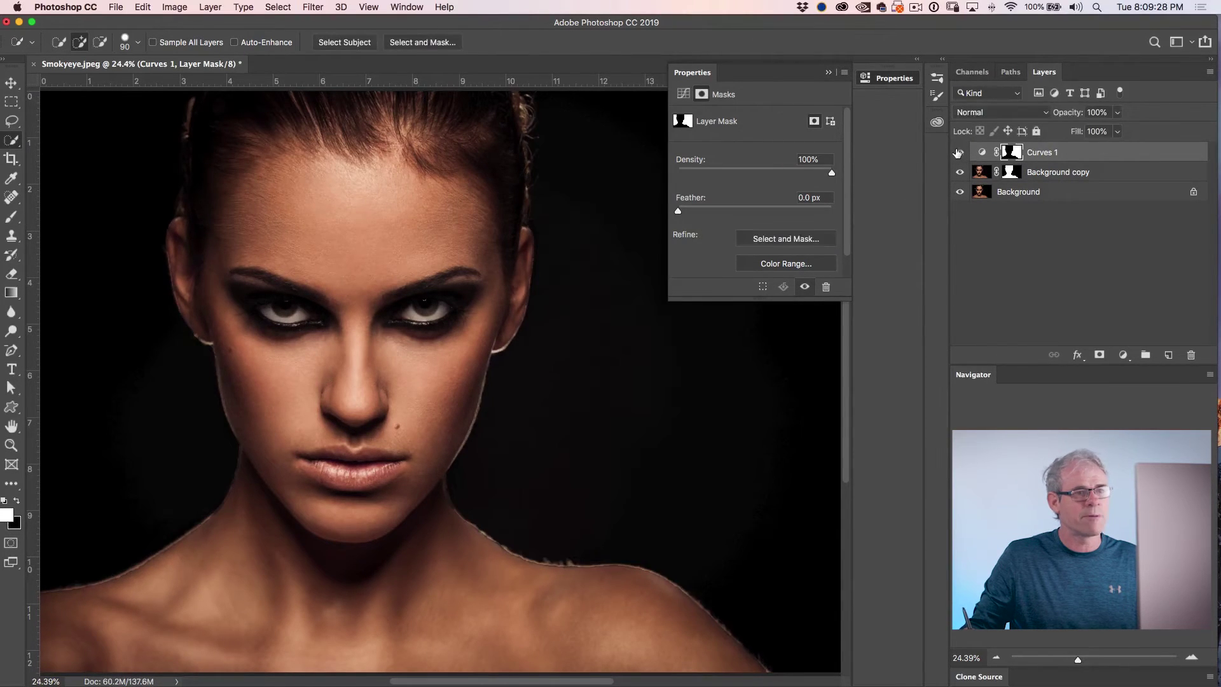
pyautogui.click(960, 153)
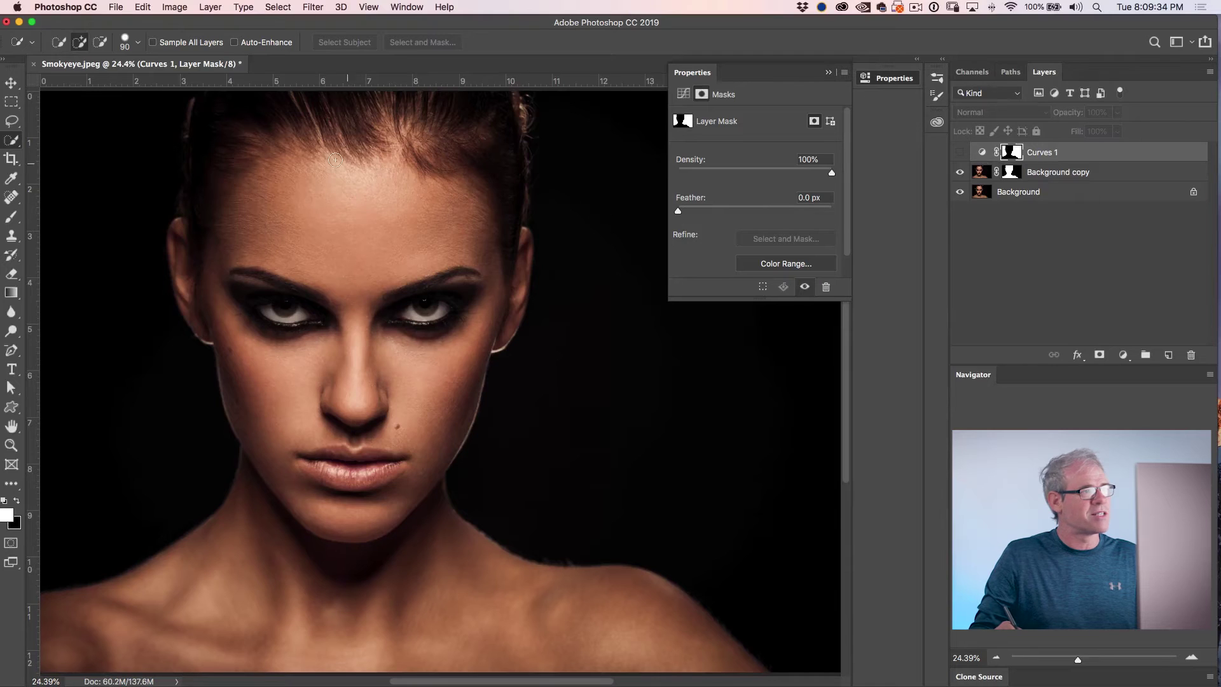
# Choose the Move tool, turn Curves 1 back on, and show its curve and mask properties
pyautogui.click(10, 83)
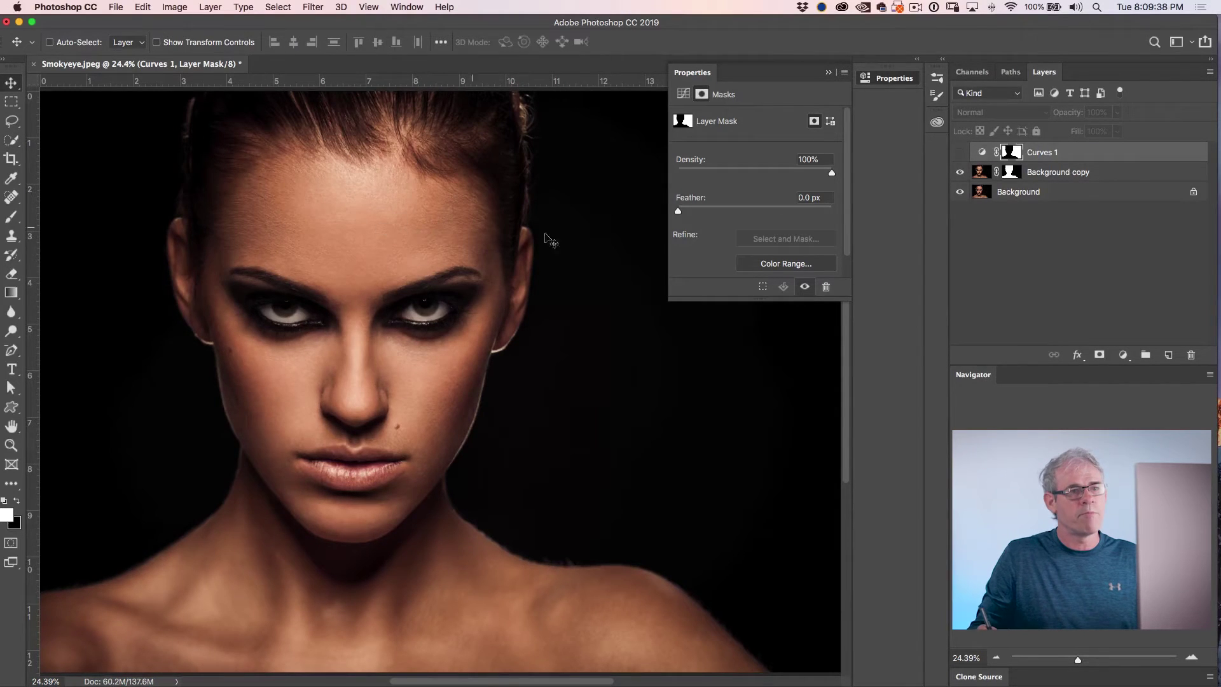
pyautogui.click(959, 154)
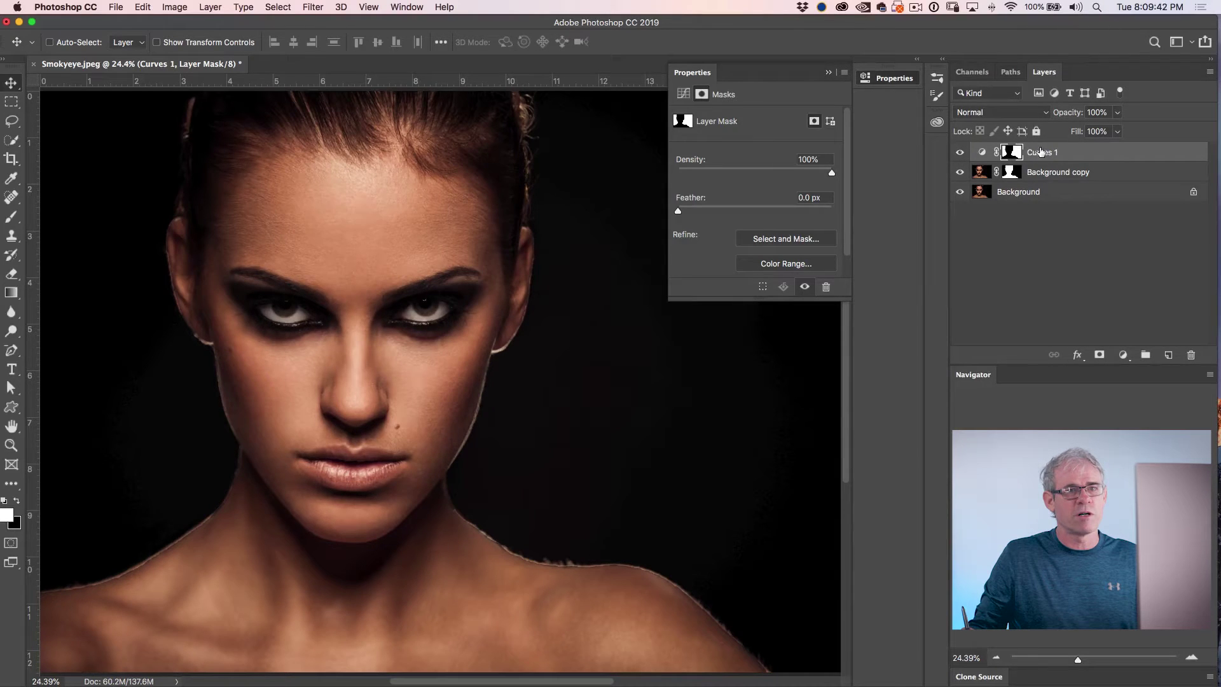
pyautogui.click(997, 156)
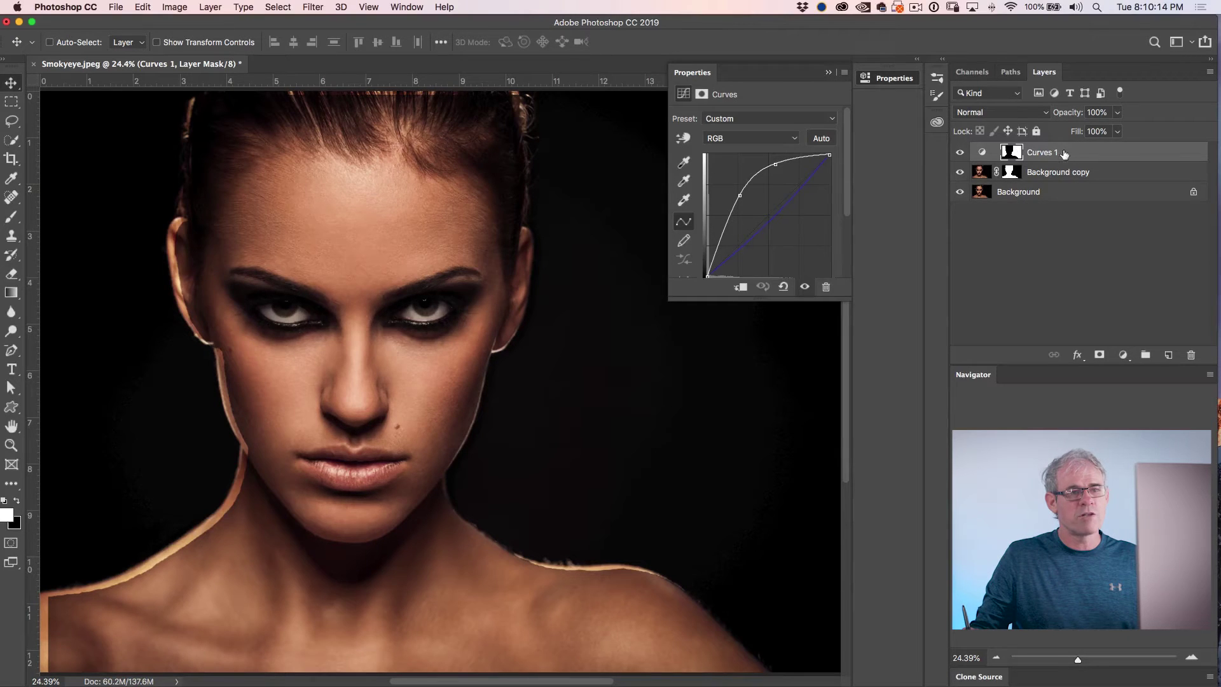
pyautogui.click(1011, 153)
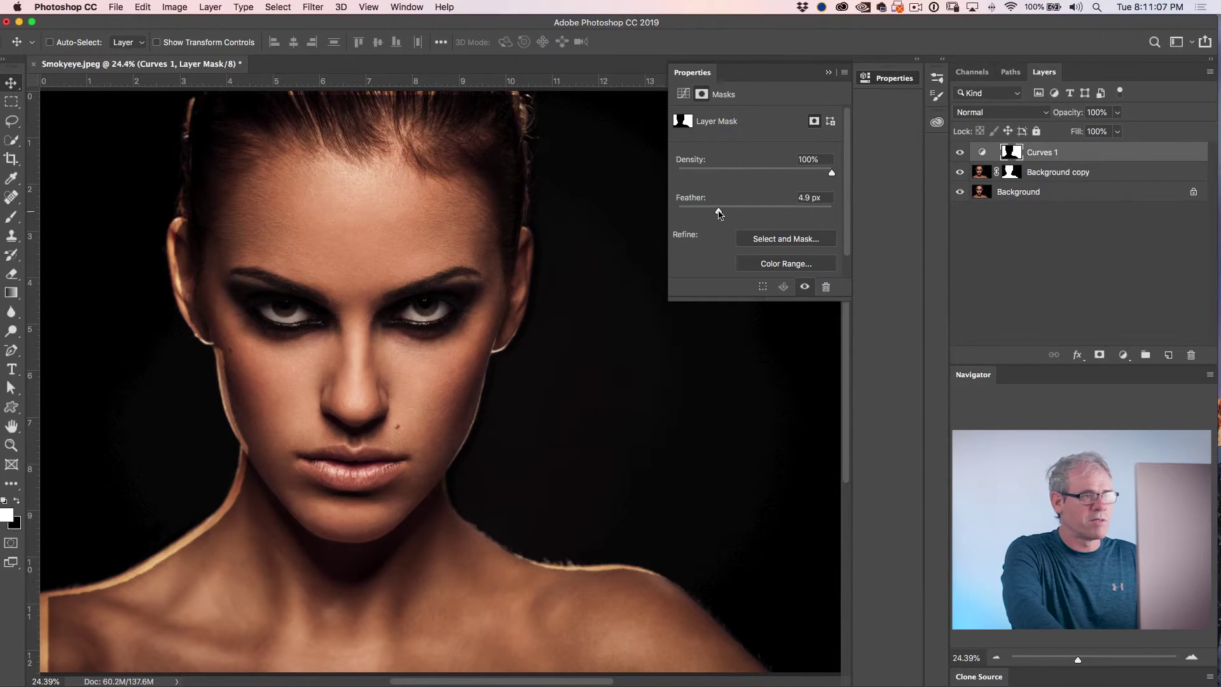
# Feather the Curves 1 mask to 20.1 px and shift it slightly up and left
pyautogui.moveTo(719, 214); pyautogui.dragTo(744, 219)
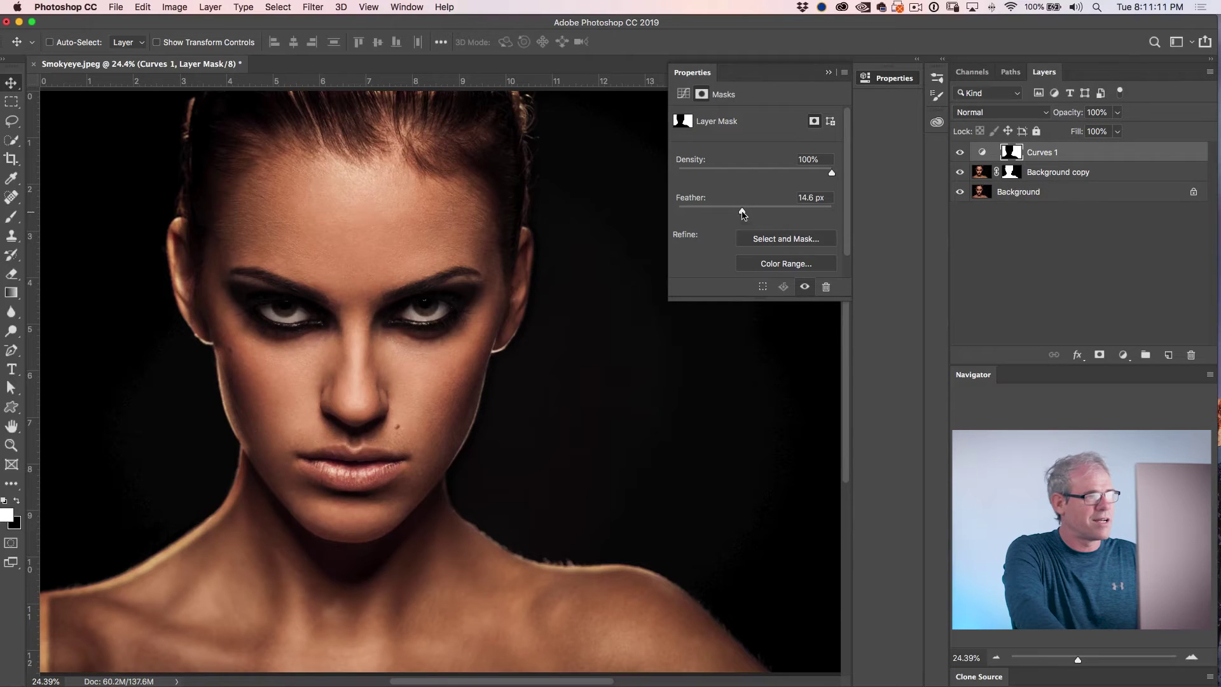
pyautogui.moveTo(743, 215); pyautogui.dragTo(745, 215)
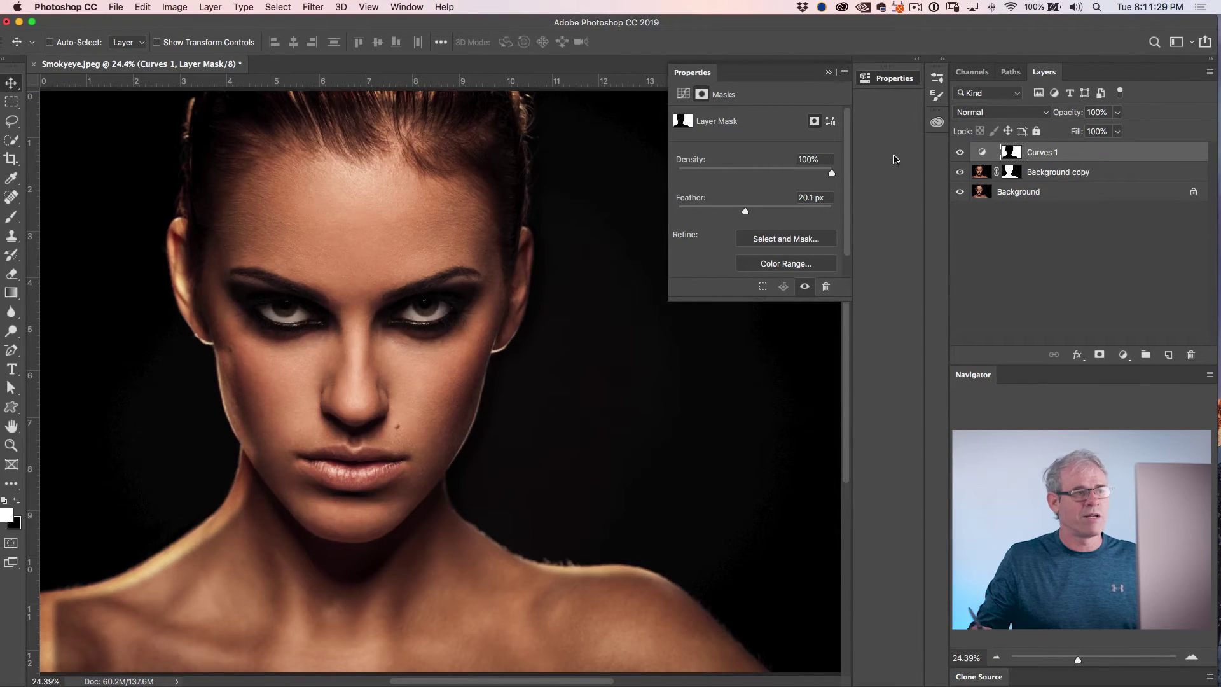
pyautogui.moveTo(422, 282)
pyautogui.mouseDown()
pyautogui.moveTo(414, 268)
pyautogui.moveTo(396, 272)
pyautogui.moveTo(417, 272)
pyautogui.mouseUp()
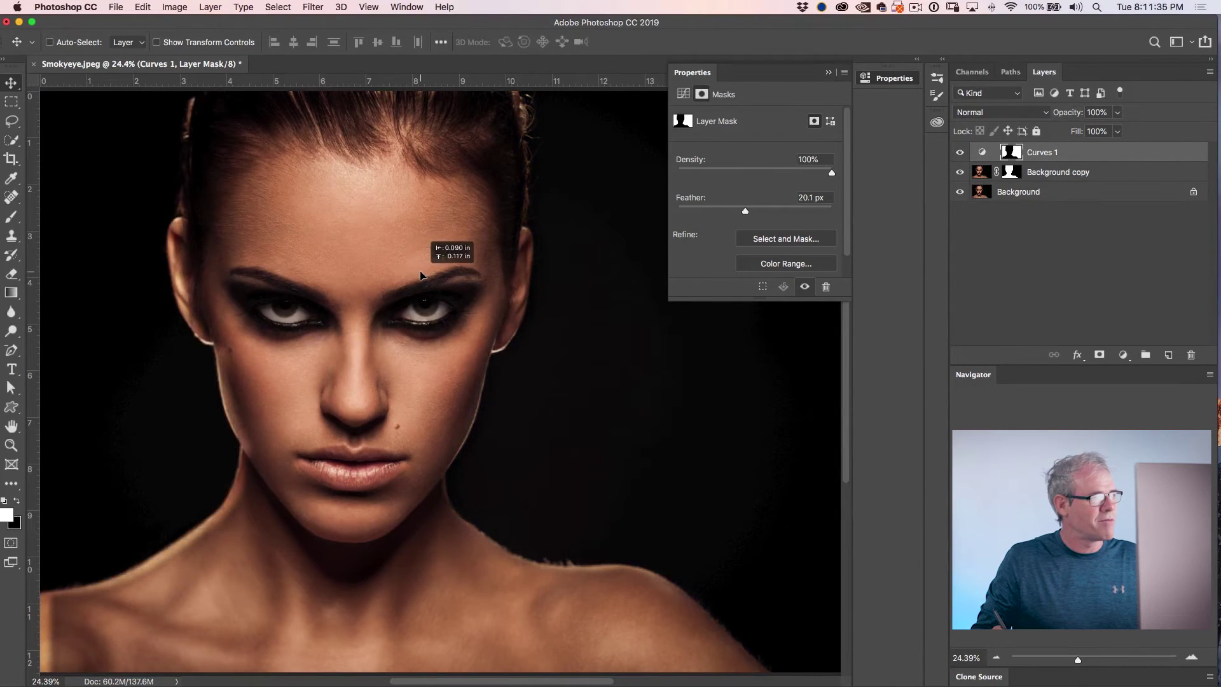
pyautogui.moveTo(420, 276); pyautogui.dragTo(420, 276)
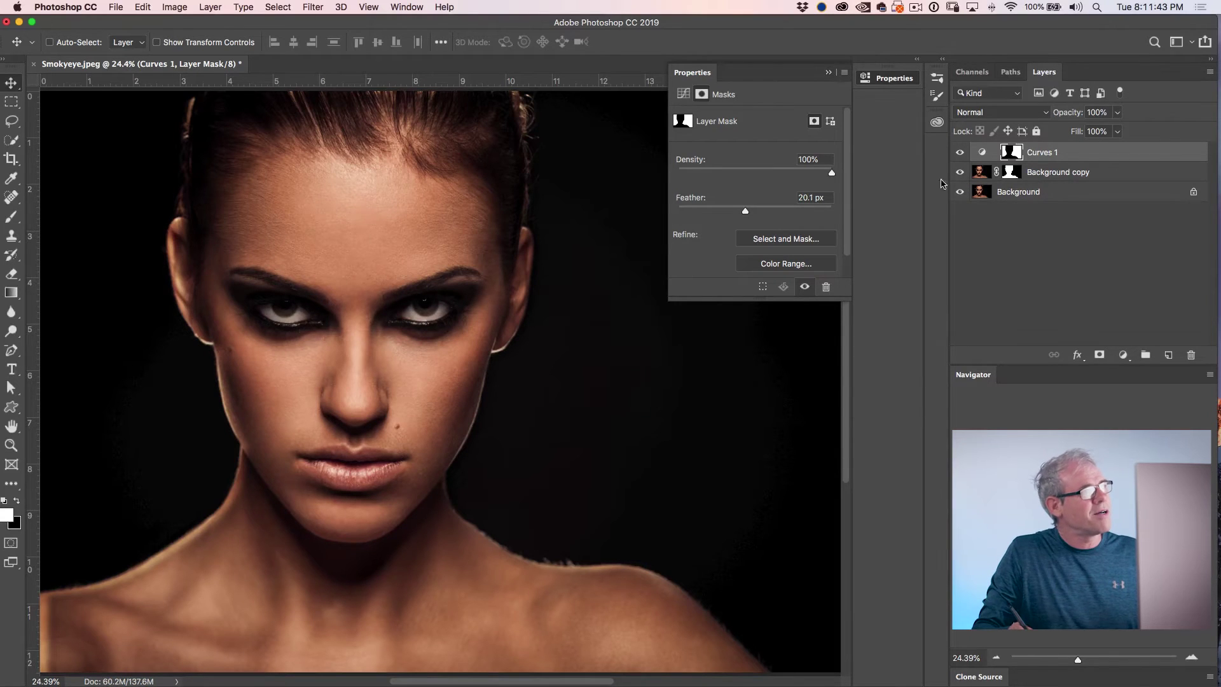
# Marquee the right half of the Curves 1 mask, nudge it left, and deselect
pyautogui.click(12, 102)
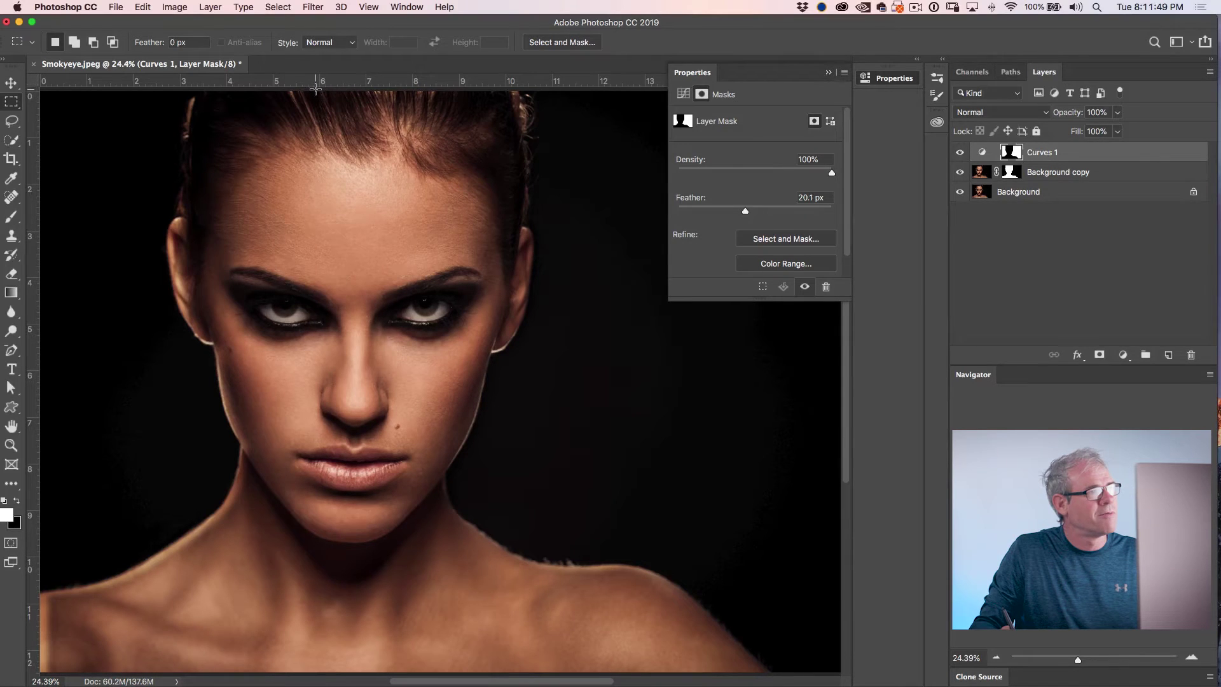
pyautogui.moveTo(317, 90); pyautogui.dragTo(815, 672)
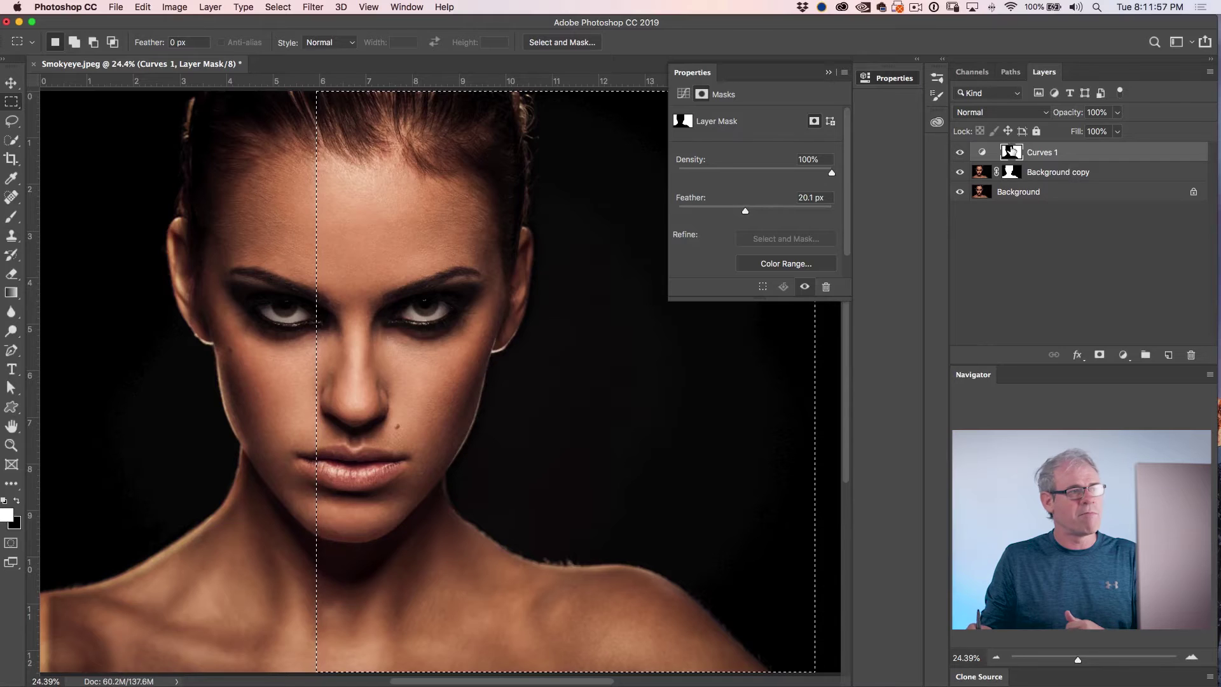
pyautogui.click(13, 84)
pyautogui.hotkey('shift', 'Left')
pyautogui.hotkey('shift', 'Left')
pyautogui.hotkey('shift', 'Left')
pyautogui.hotkey('shift', 'Left')
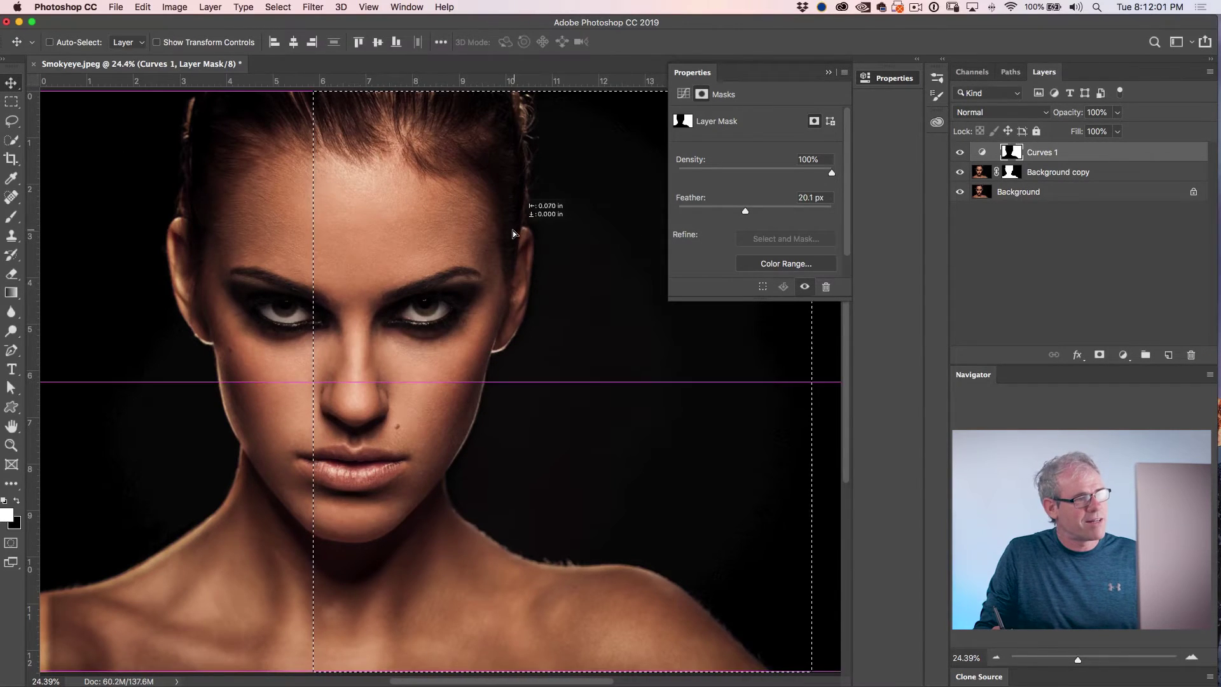
pyautogui.moveTo(527, 231); pyautogui.dragTo(521, 227)
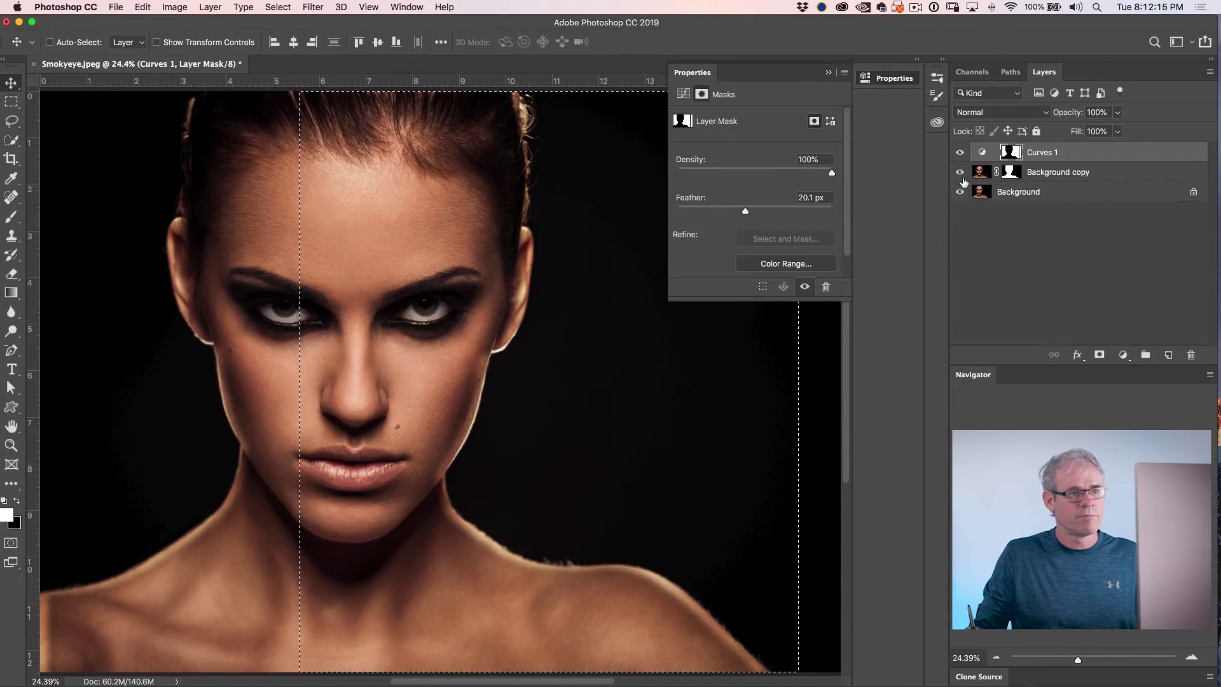
pyautogui.press('super+d')
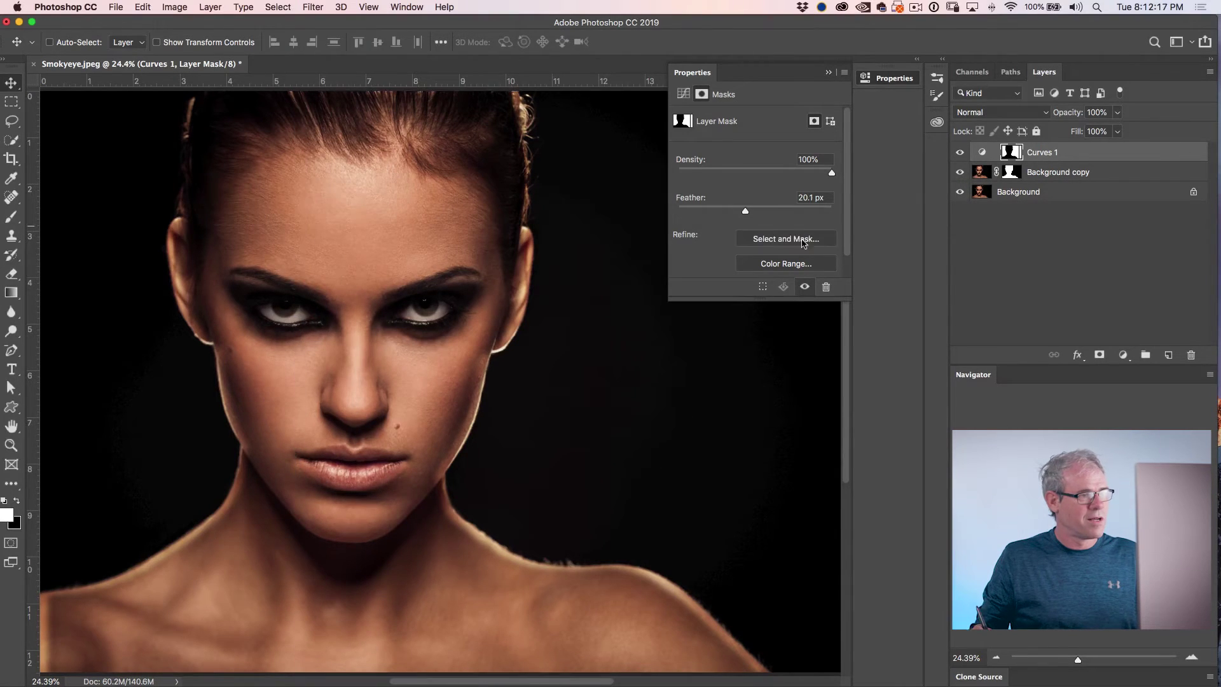
# Compare Curves 1 on and off, try and undo a mask stroke, then make black the foreground
pyautogui.click(961, 153)
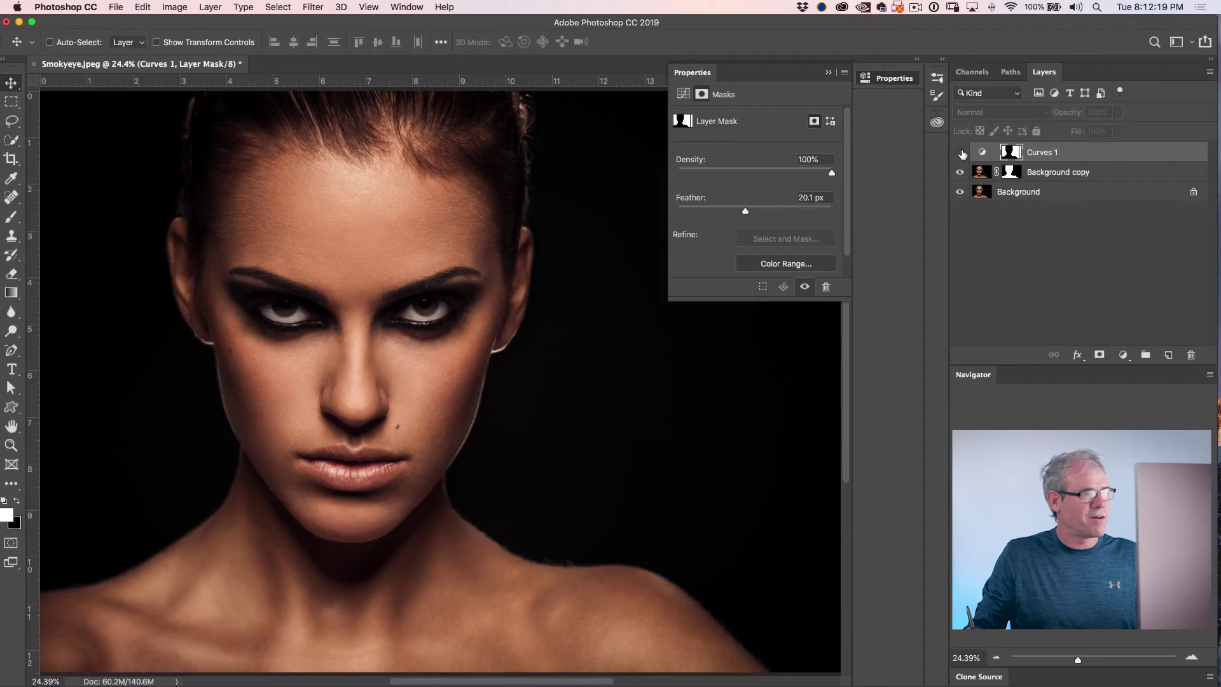
pyautogui.click(960, 153)
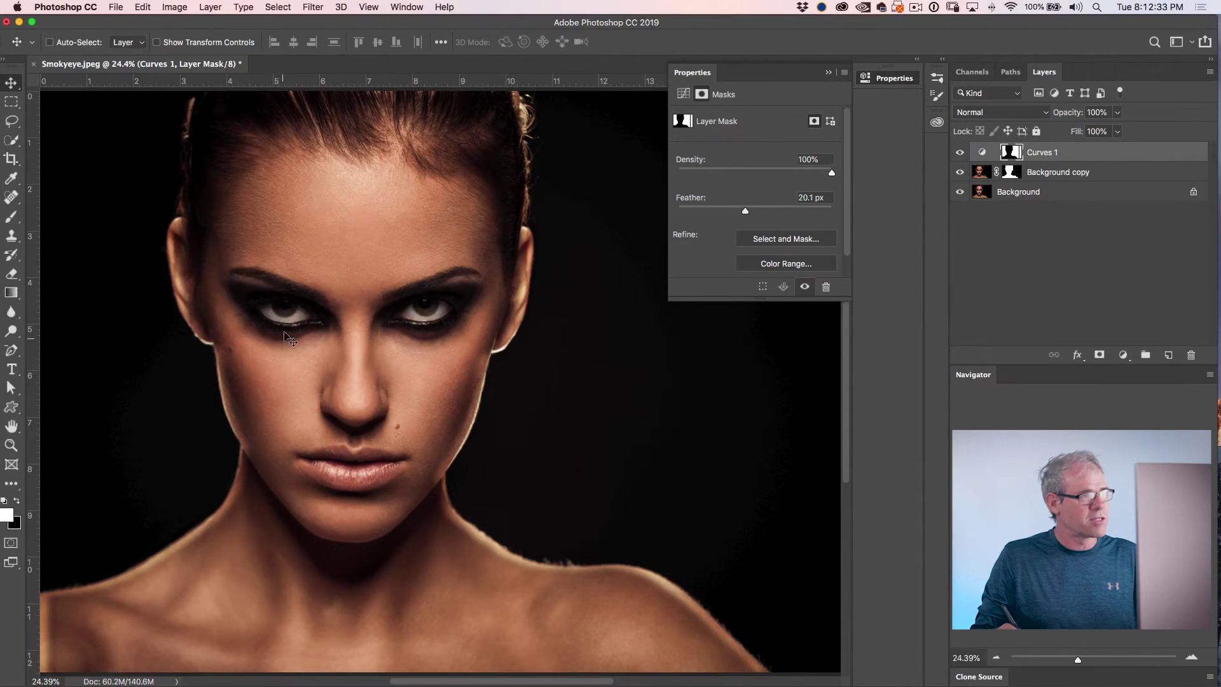
pyautogui.press('b')
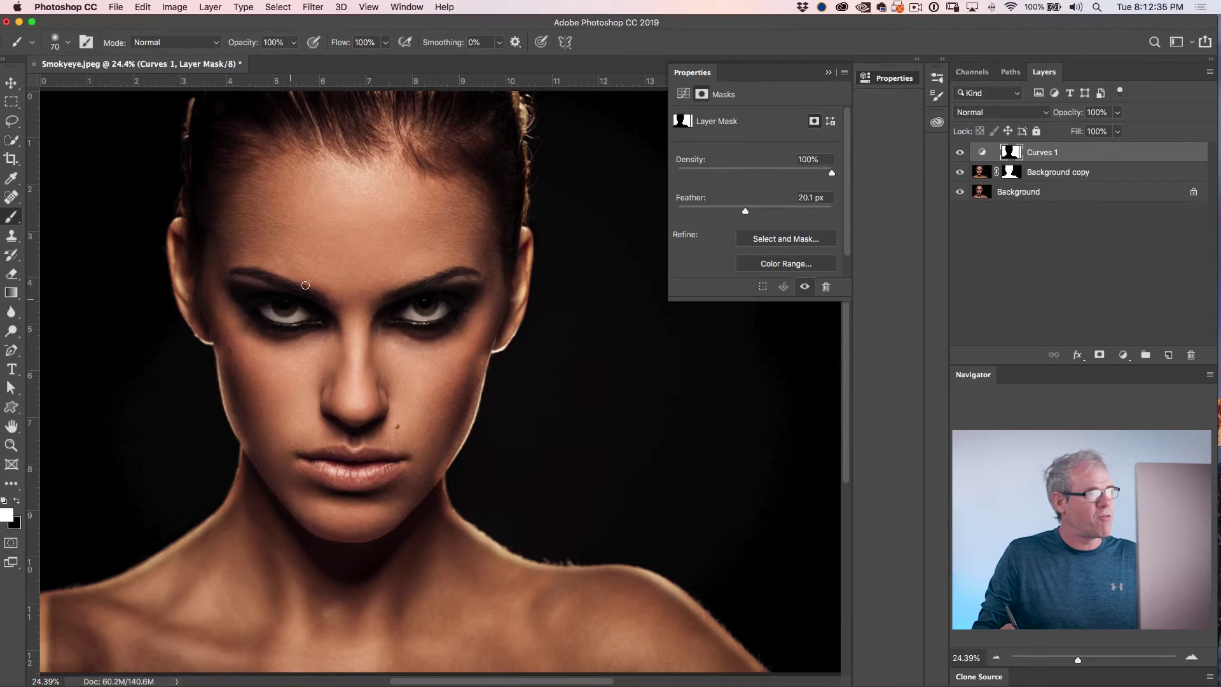
pyautogui.moveTo(296, 235)
pyautogui.mouseDown()
pyautogui.moveTo(332, 219)
pyautogui.moveTo(385, 232)
pyautogui.moveTo(433, 192)
pyautogui.moveTo(431, 336)
pyautogui.moveTo(397, 409)
pyautogui.mouseUp()
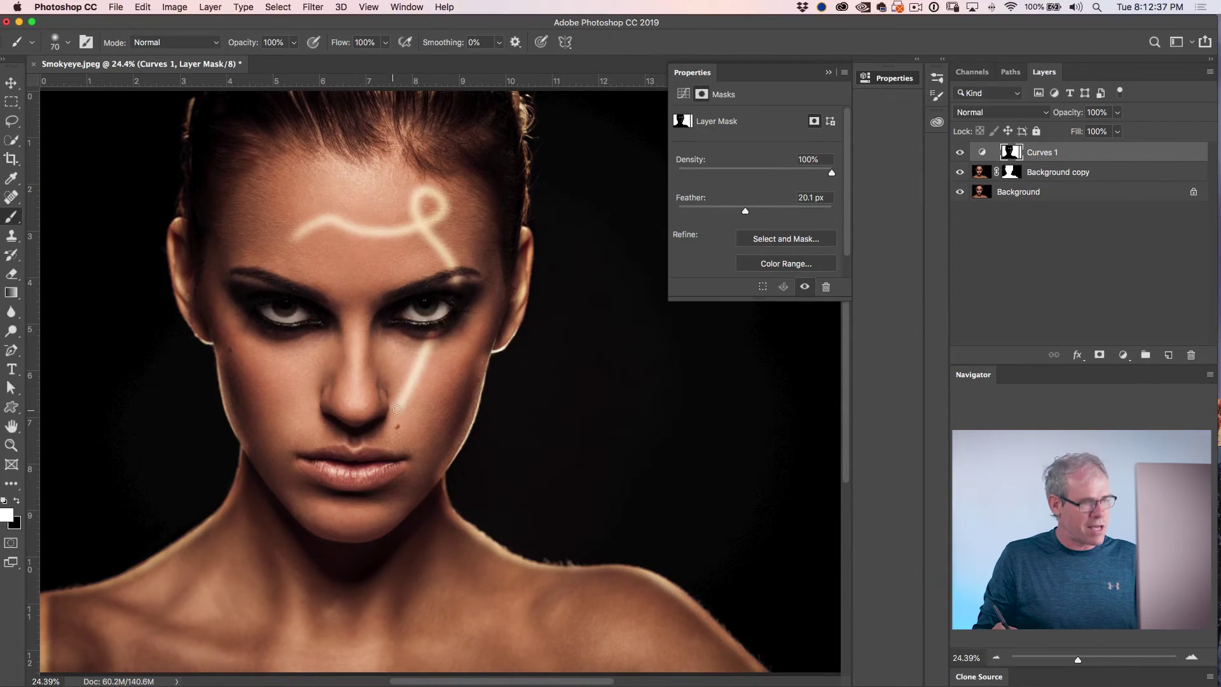
pyautogui.press('super+z')
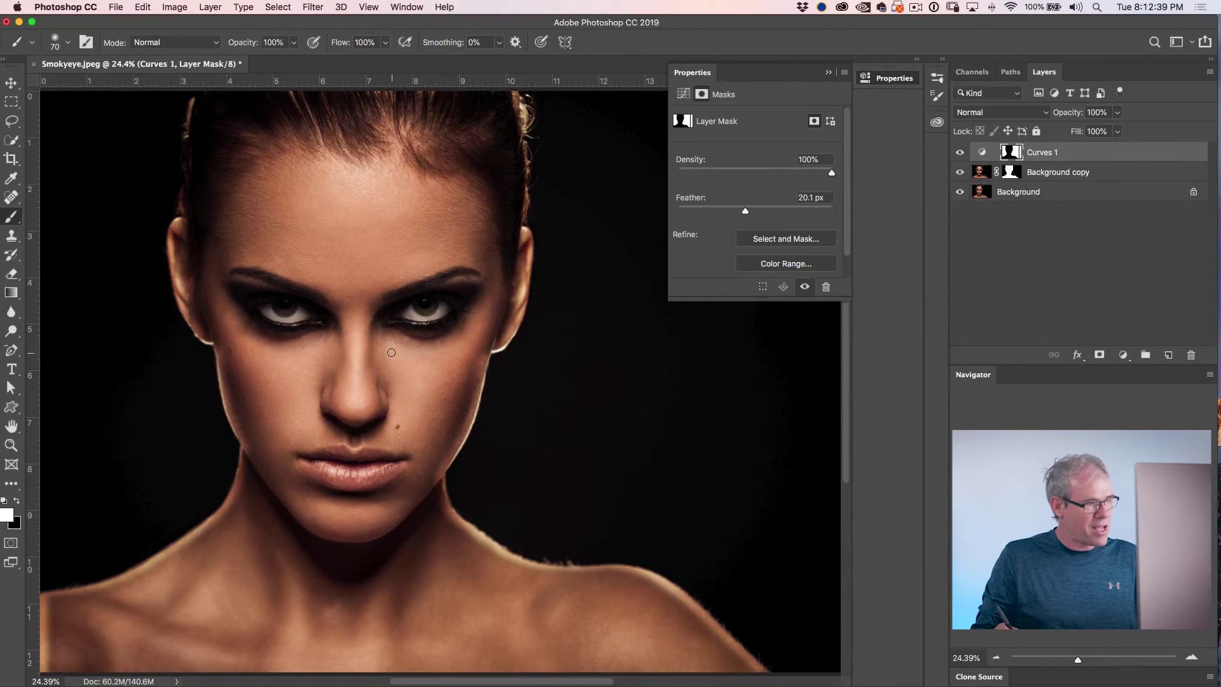
pyautogui.press('x')
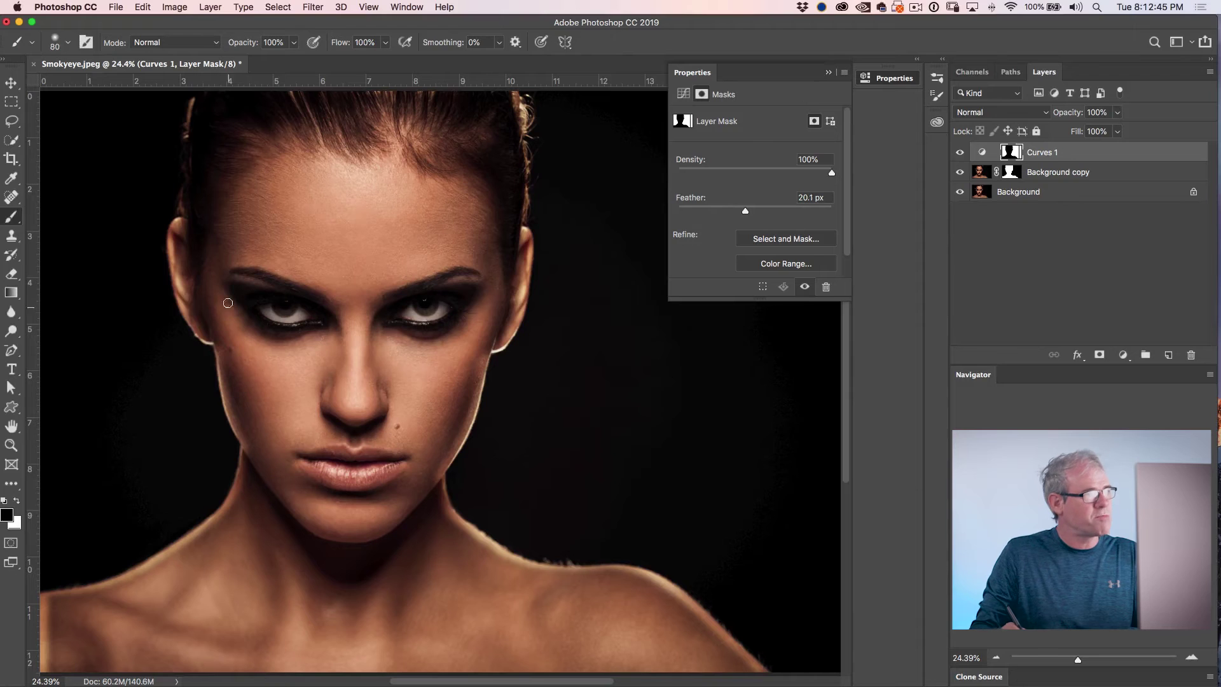
# Pick a soft round brush, switch to white, and enlarge the brush to 400 px
pyautogui.click(68, 42)
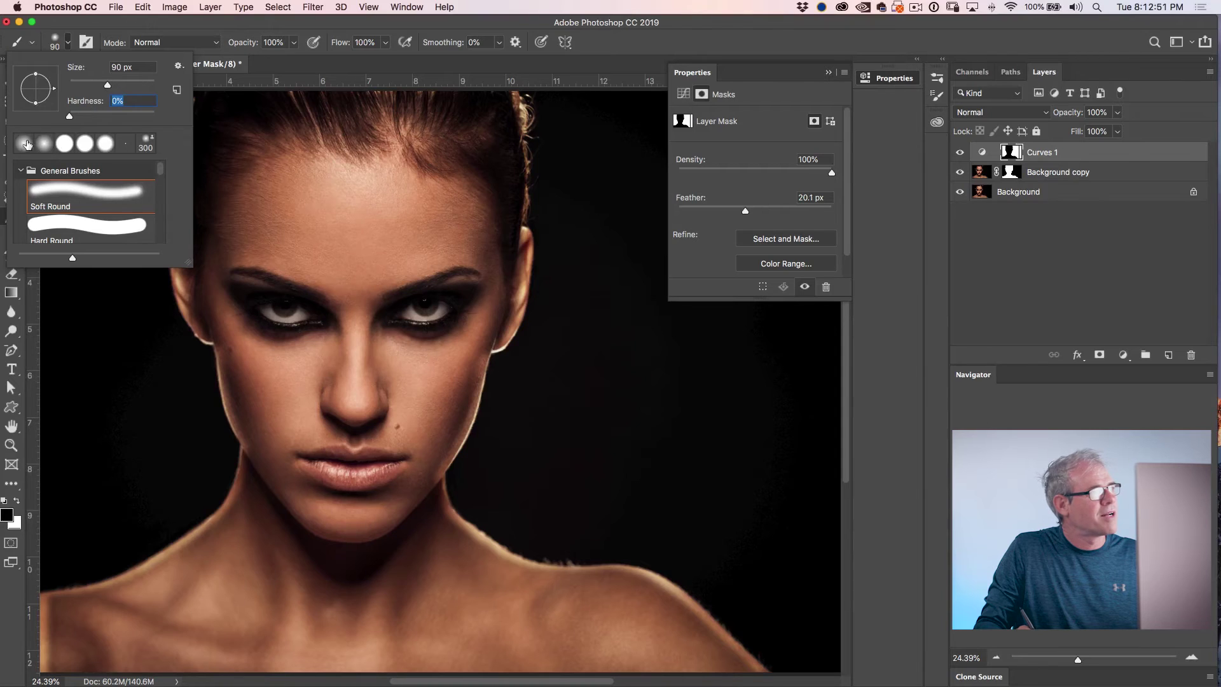
pyautogui.click(27, 145)
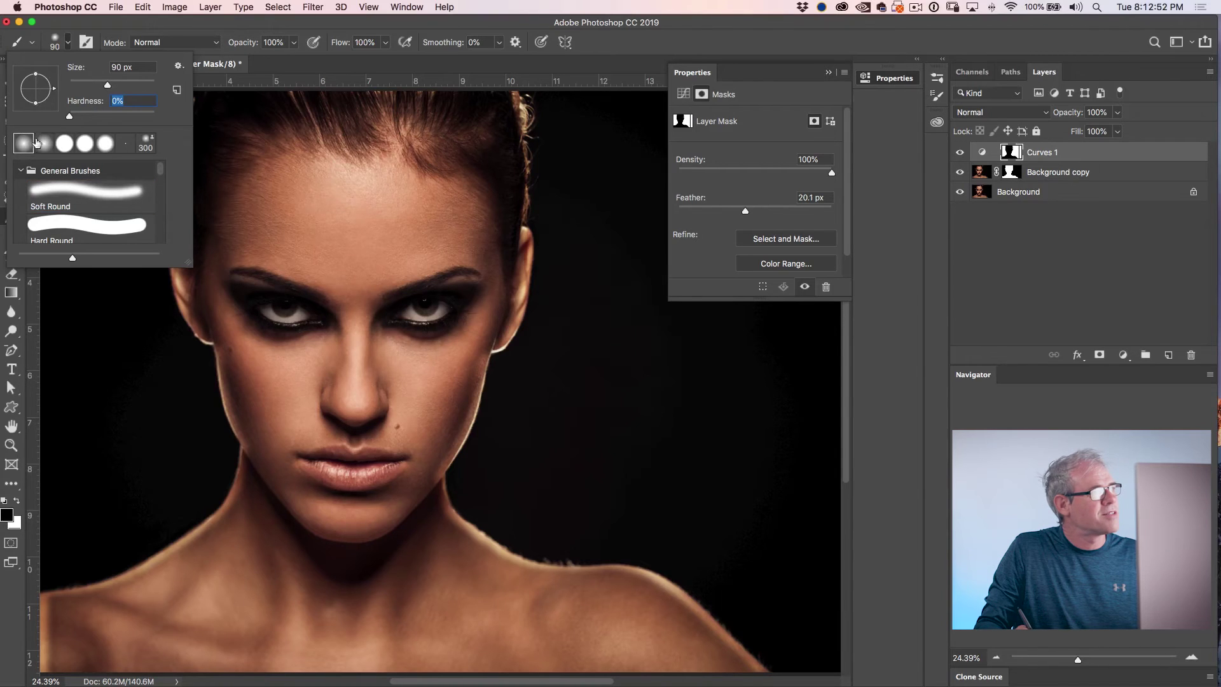
pyautogui.click(190, 26)
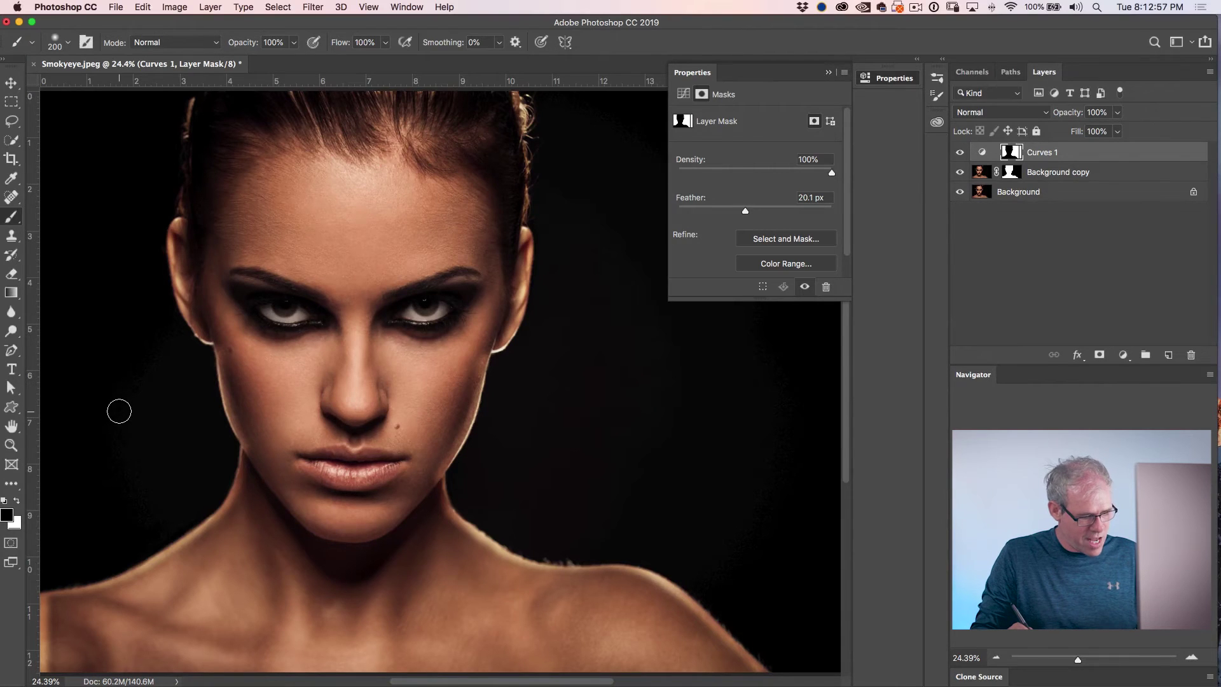
pyautogui.press('x')
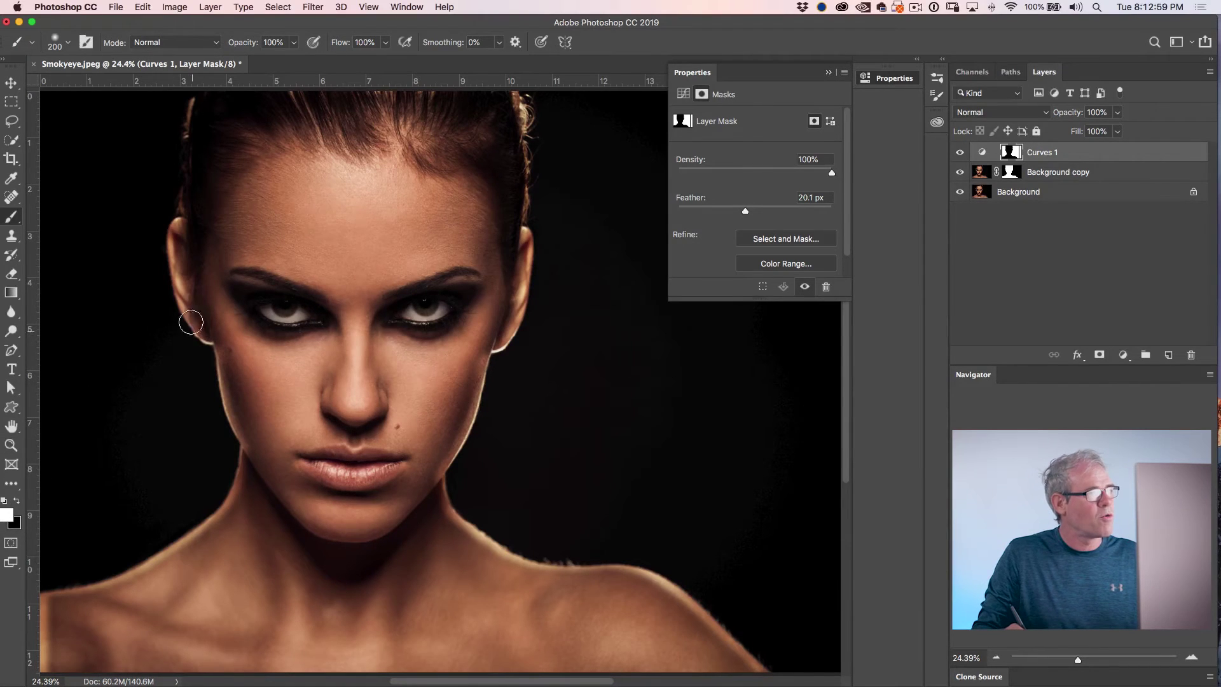
pyautogui.press(']')
pyautogui.press(']')
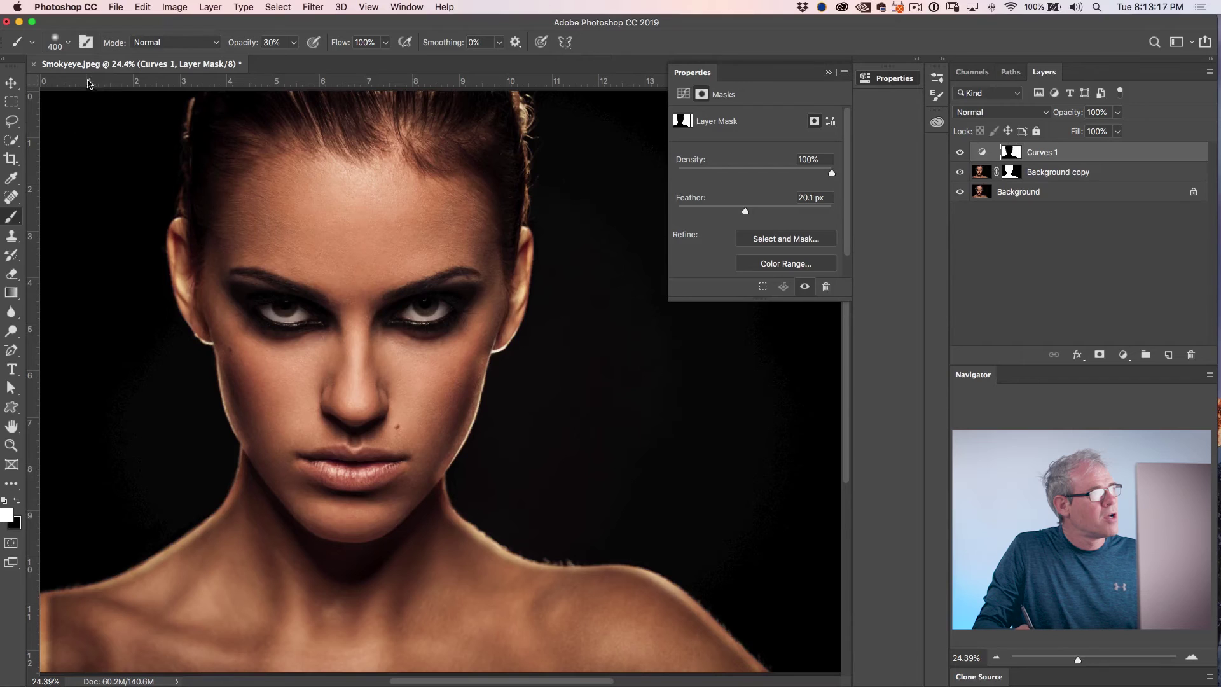
# In Brush Settings, keep the Transfer opacity jitter controlled by Pen Pressure
pyautogui.click(86, 43)
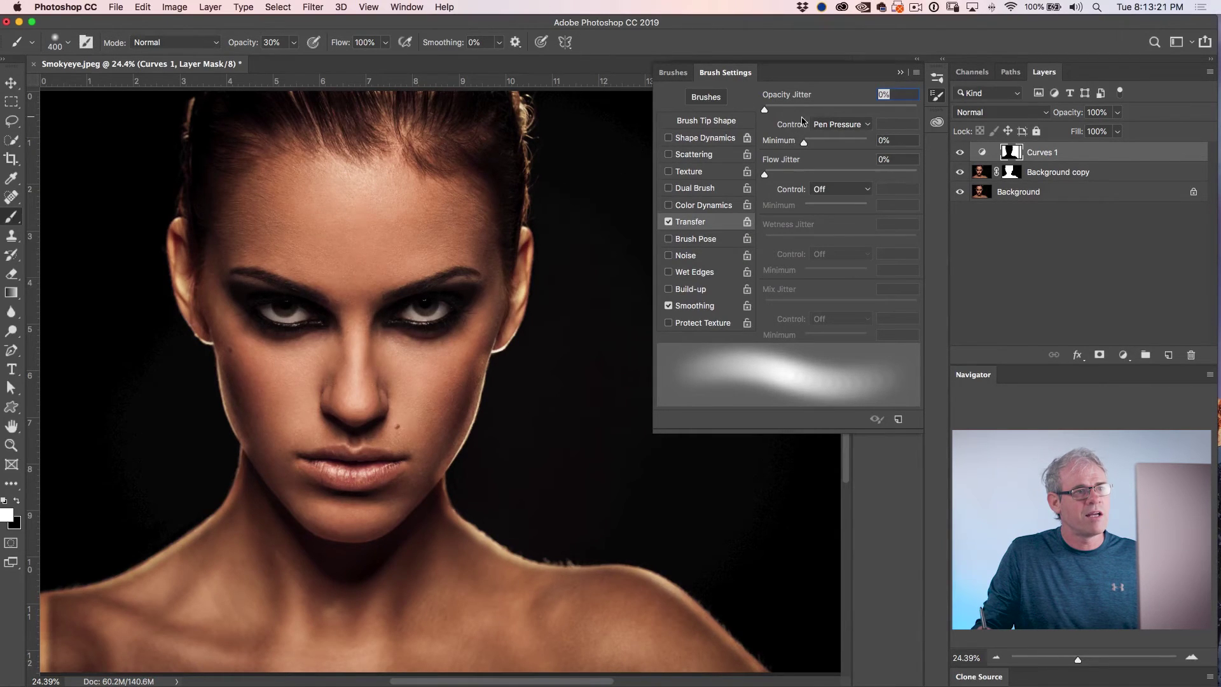
pyautogui.click(830, 127)
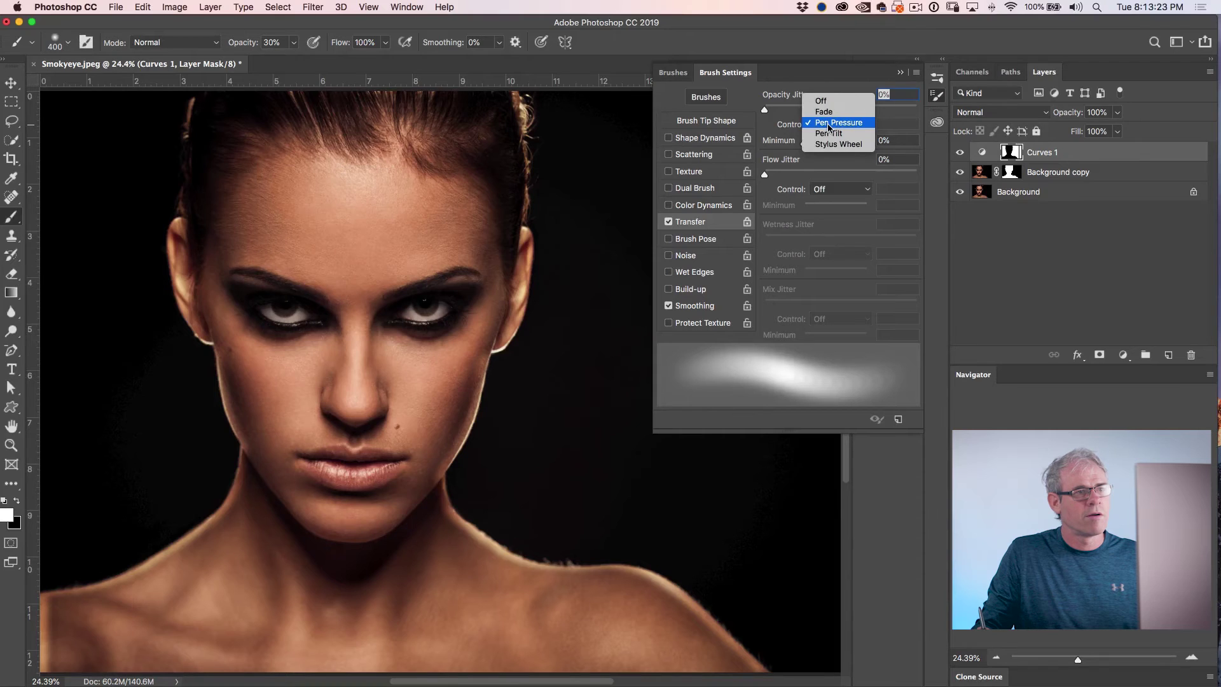
pyautogui.click(831, 122)
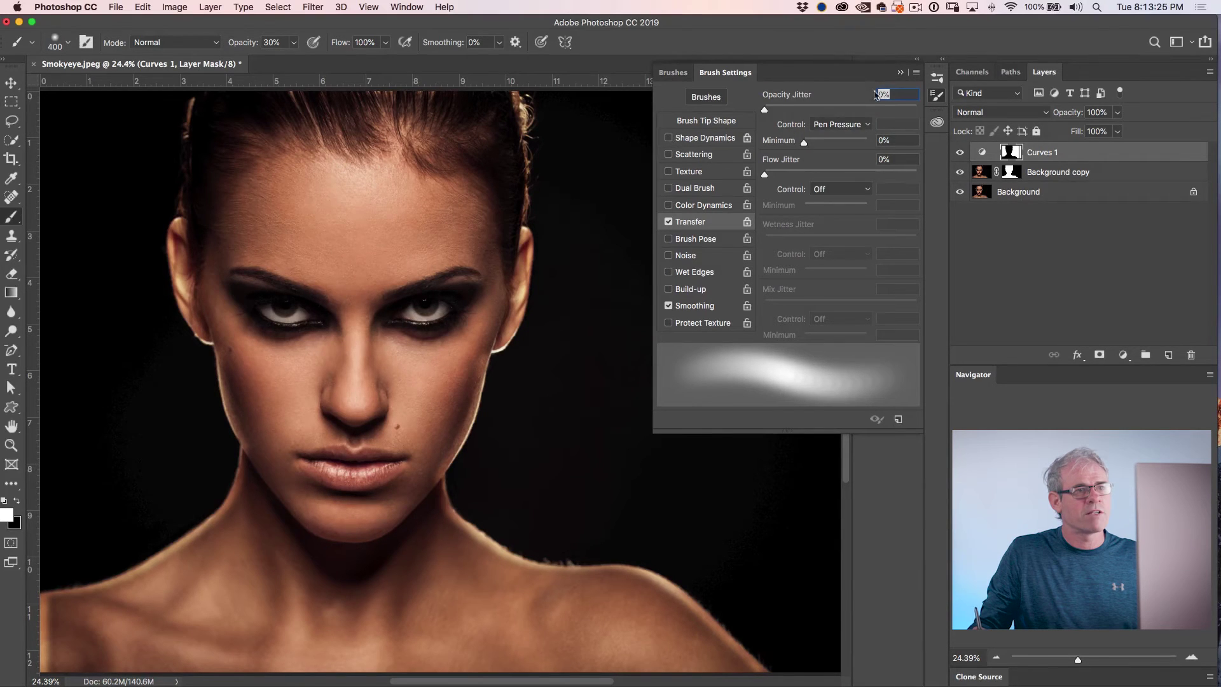
pyautogui.click(903, 74)
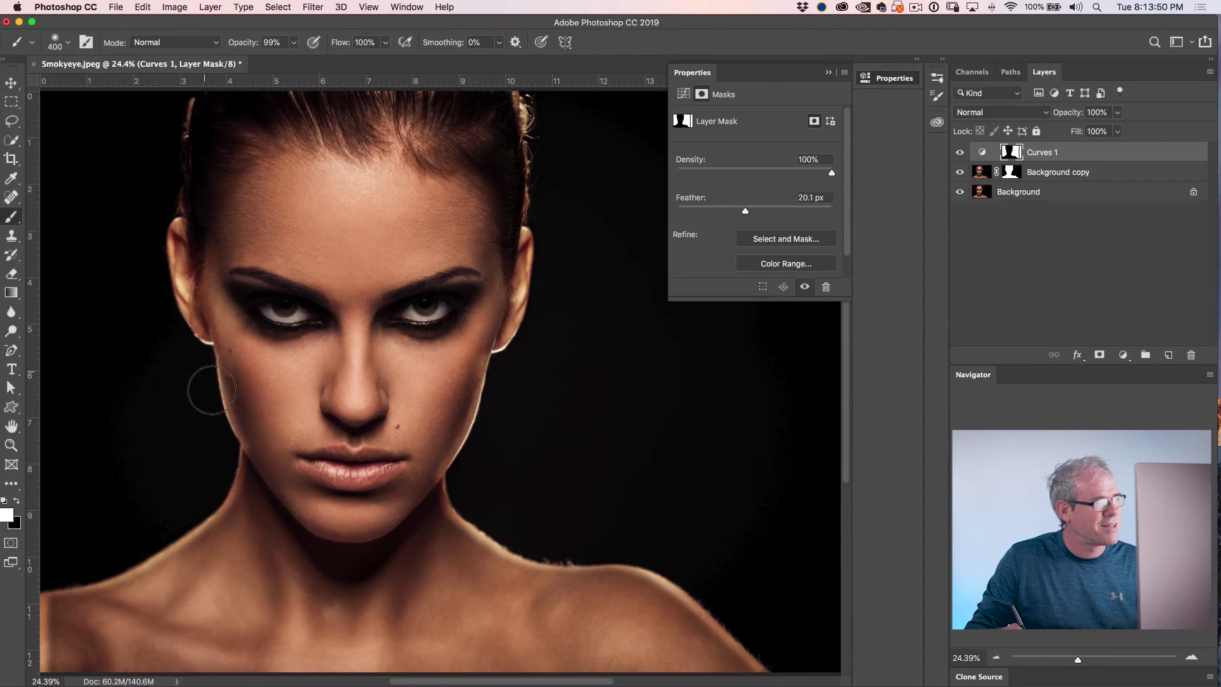
# Paint white rim light along the neck, left shoulder, right cheek and left face edge
pyautogui.moveTo(213, 468)
pyautogui.mouseDown()
pyautogui.moveTo(203, 522)
pyautogui.moveTo(115, 564)
pyautogui.mouseUp()
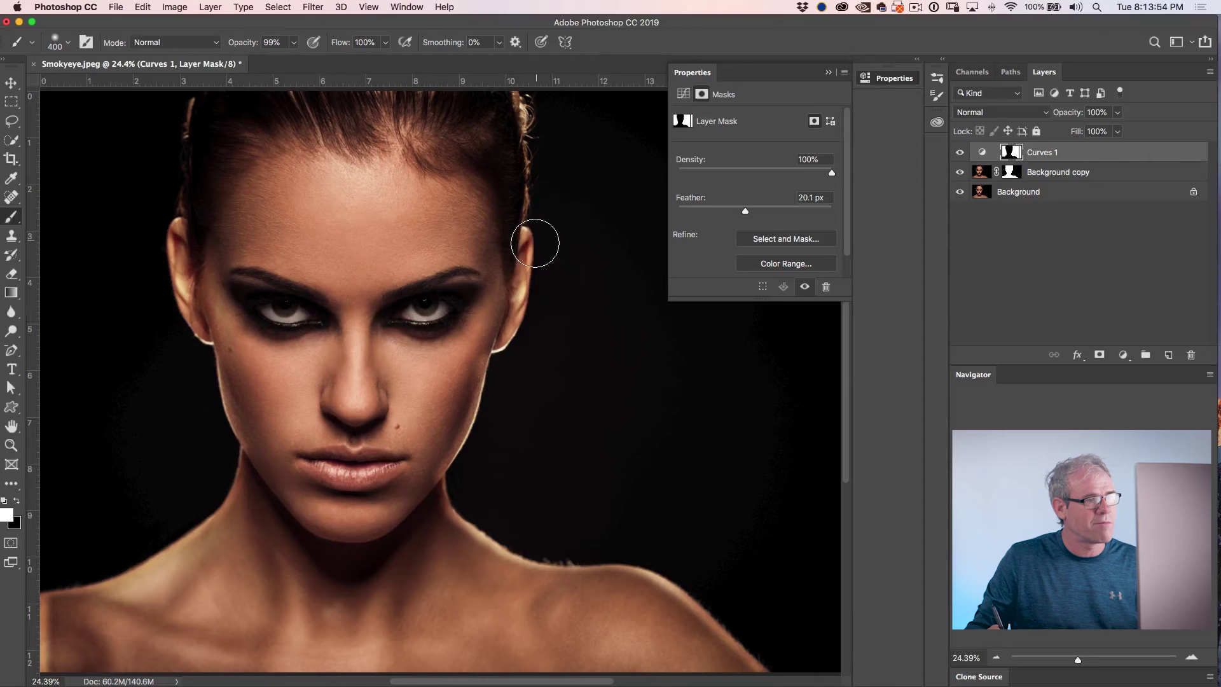
pyautogui.moveTo(539, 247)
pyautogui.mouseDown()
pyautogui.moveTo(488, 436)
pyautogui.moveTo(505, 400)
pyautogui.moveTo(475, 447)
pyautogui.moveTo(469, 480)
pyautogui.moveTo(483, 511)
pyautogui.moveTo(475, 485)
pyautogui.moveTo(534, 548)
pyautogui.moveTo(692, 559)
pyautogui.moveTo(663, 551)
pyautogui.moveTo(638, 553)
pyautogui.moveTo(718, 580)
pyautogui.moveTo(495, 526)
pyautogui.moveTo(512, 505)
pyautogui.moveTo(522, 516)
pyautogui.moveTo(511, 492)
pyautogui.moveTo(556, 320)
pyautogui.moveTo(542, 127)
pyautogui.moveTo(545, 251)
pyautogui.mouseUp()
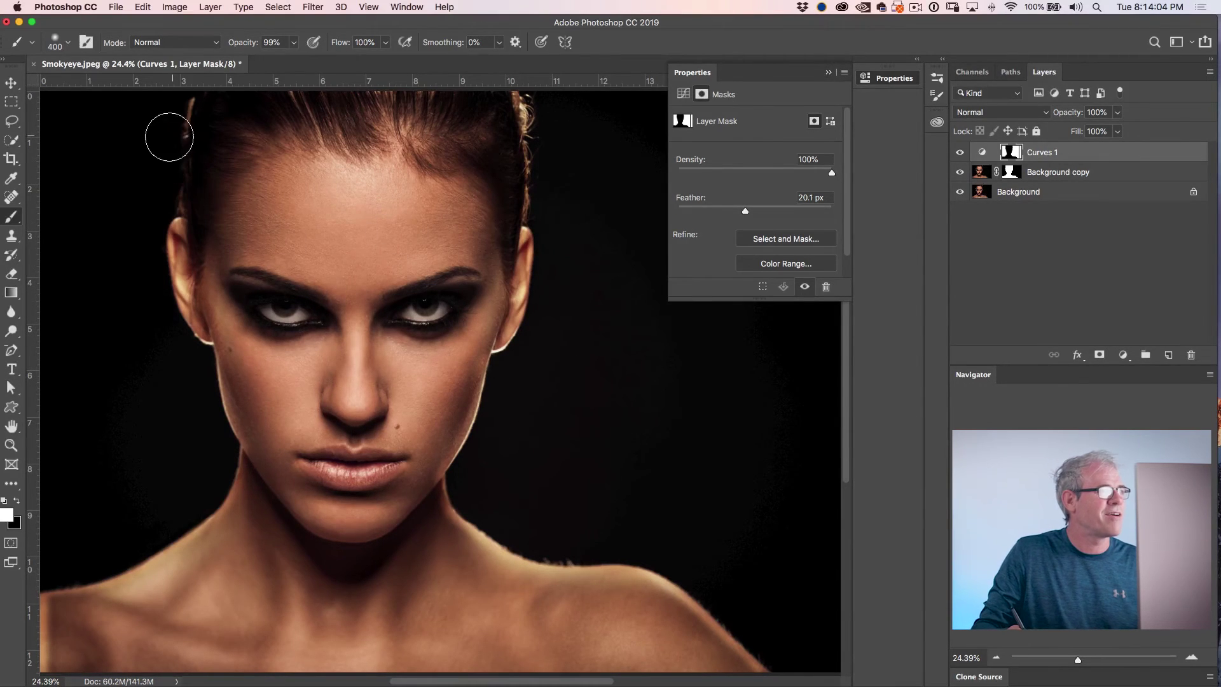
pyautogui.moveTo(157, 177)
pyautogui.mouseDown()
pyautogui.moveTo(108, 275)
pyautogui.moveTo(136, 346)
pyautogui.moveTo(159, 368)
pyautogui.moveTo(162, 352)
pyautogui.mouseUp()
# Switch to black and shrink the brush to 300 px, then 250 px
pyautogui.press('x')
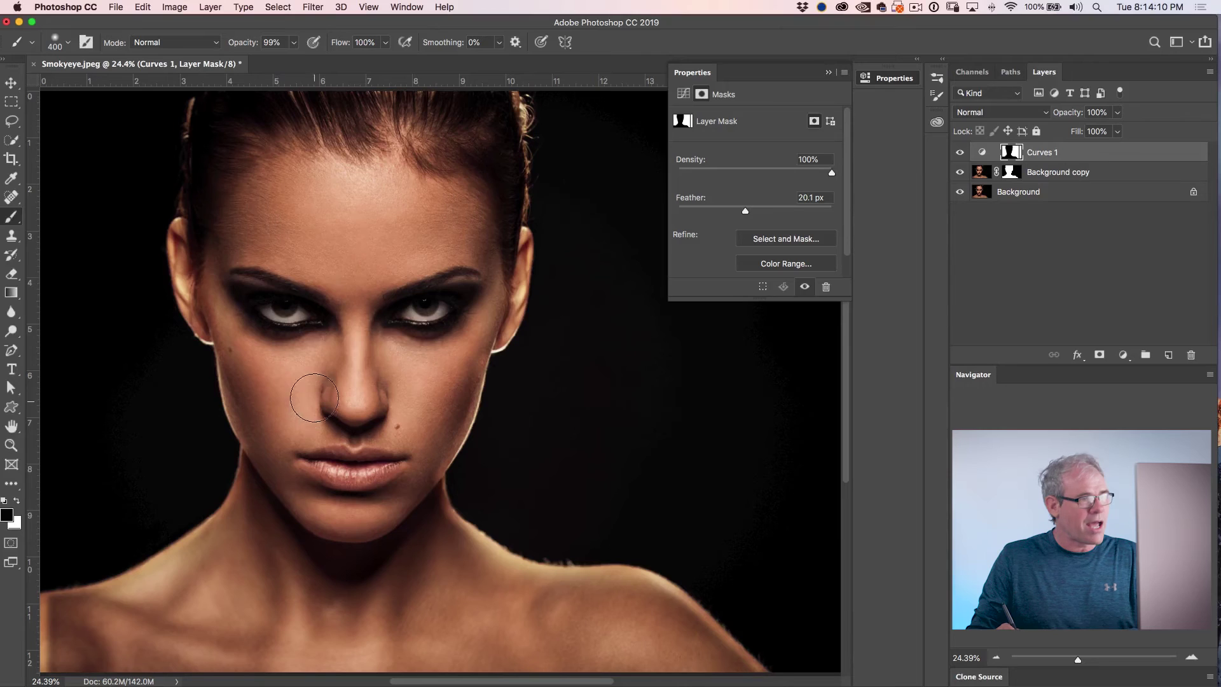
pyautogui.press('[')
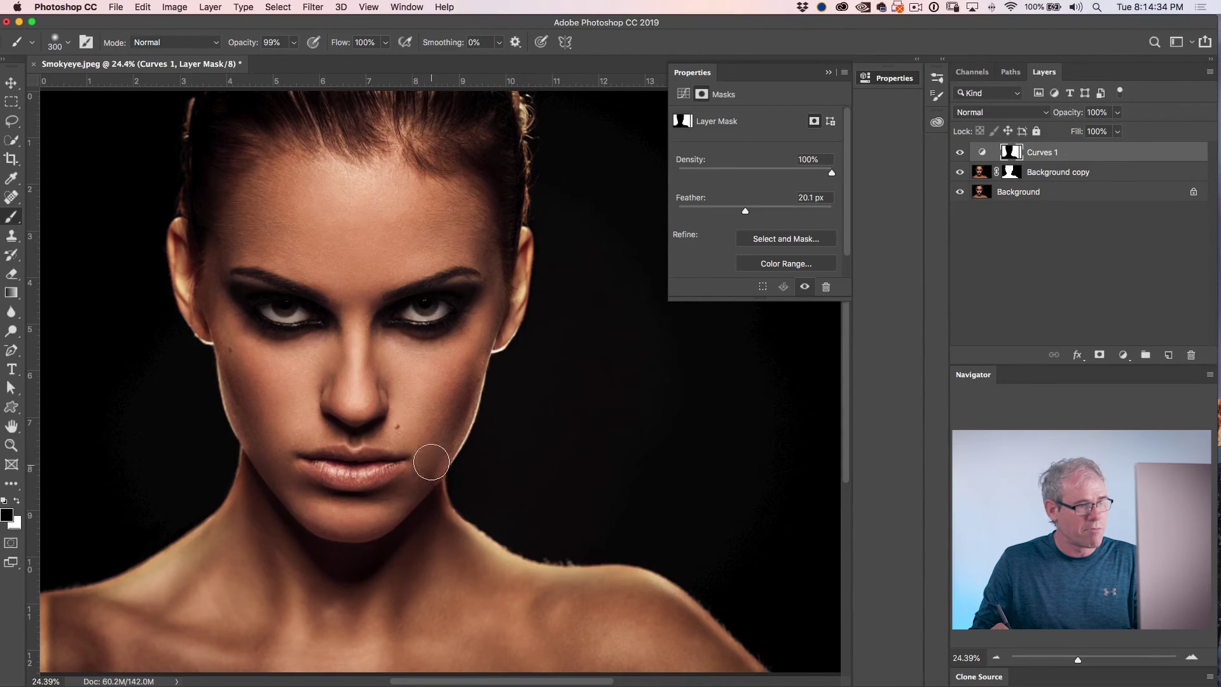
pyautogui.press('[')
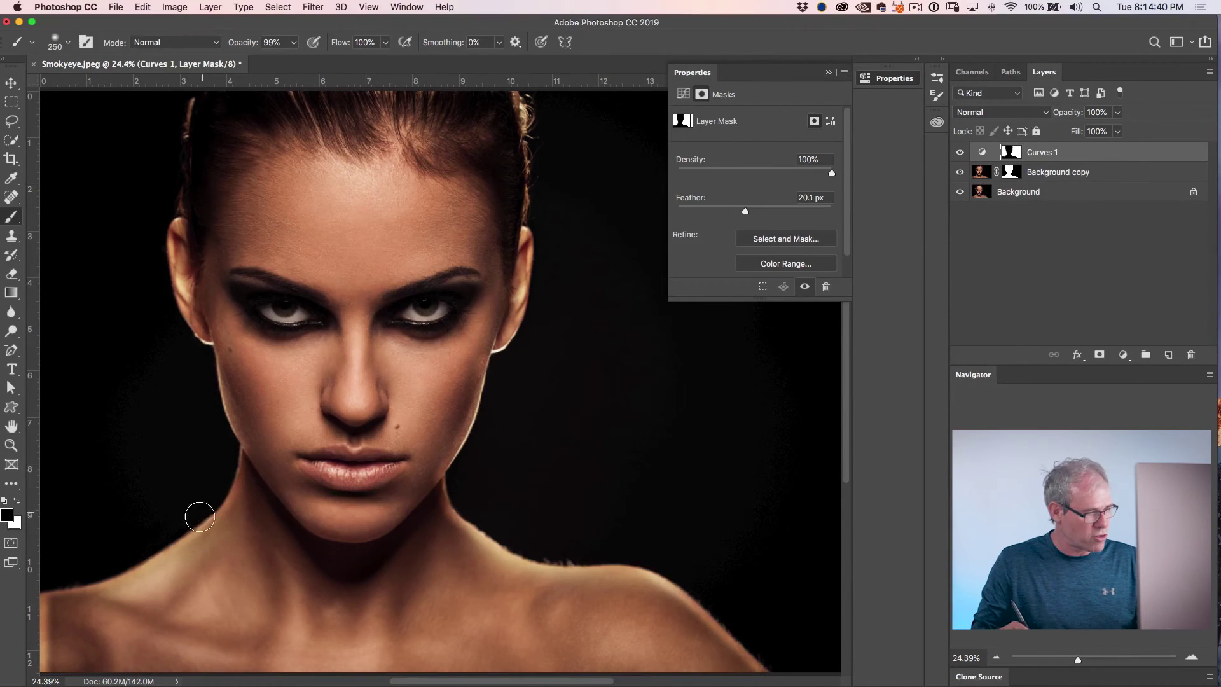
# Repaint white glow along the jaw, neck edge and left jawline, replacing an undone stroke
pyautogui.press('x')
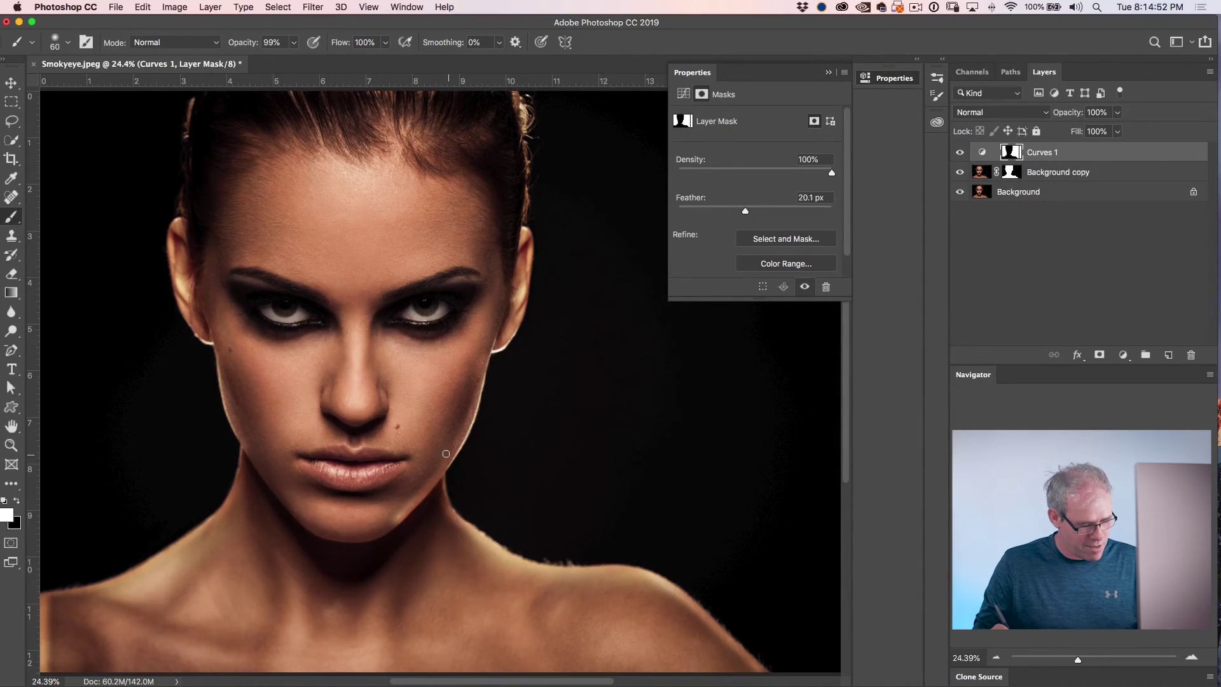
pyautogui.press('super+z')
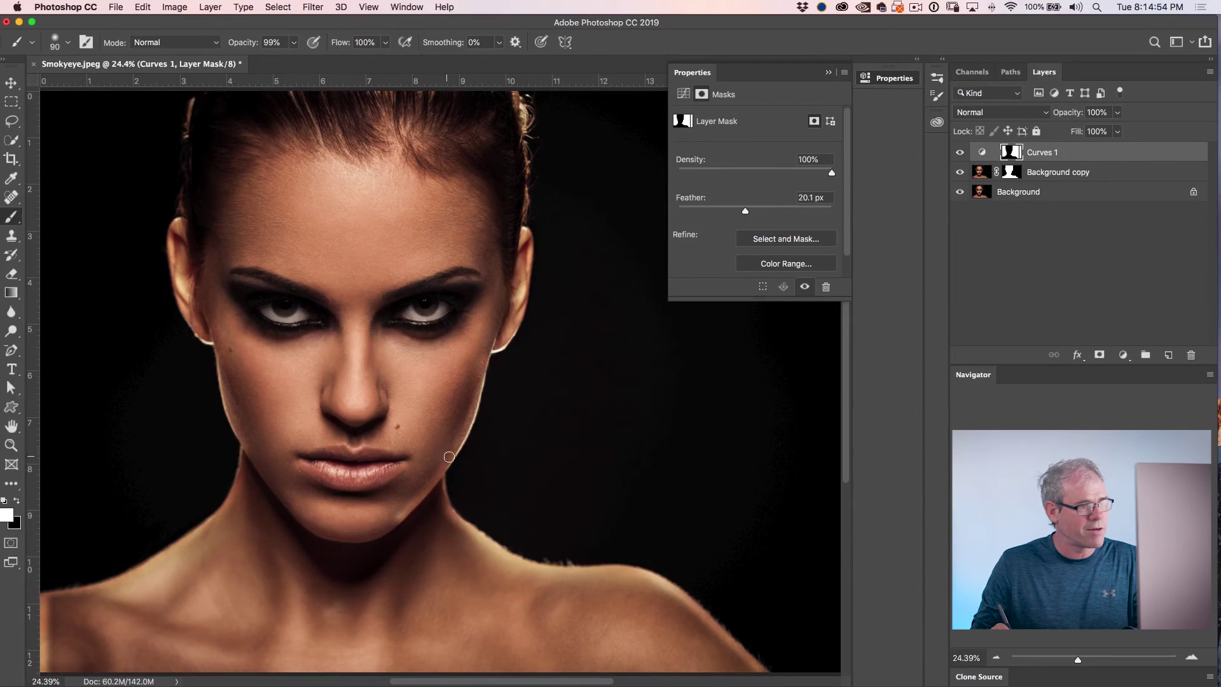
pyautogui.moveTo(444, 468); pyautogui.dragTo(382, 531)
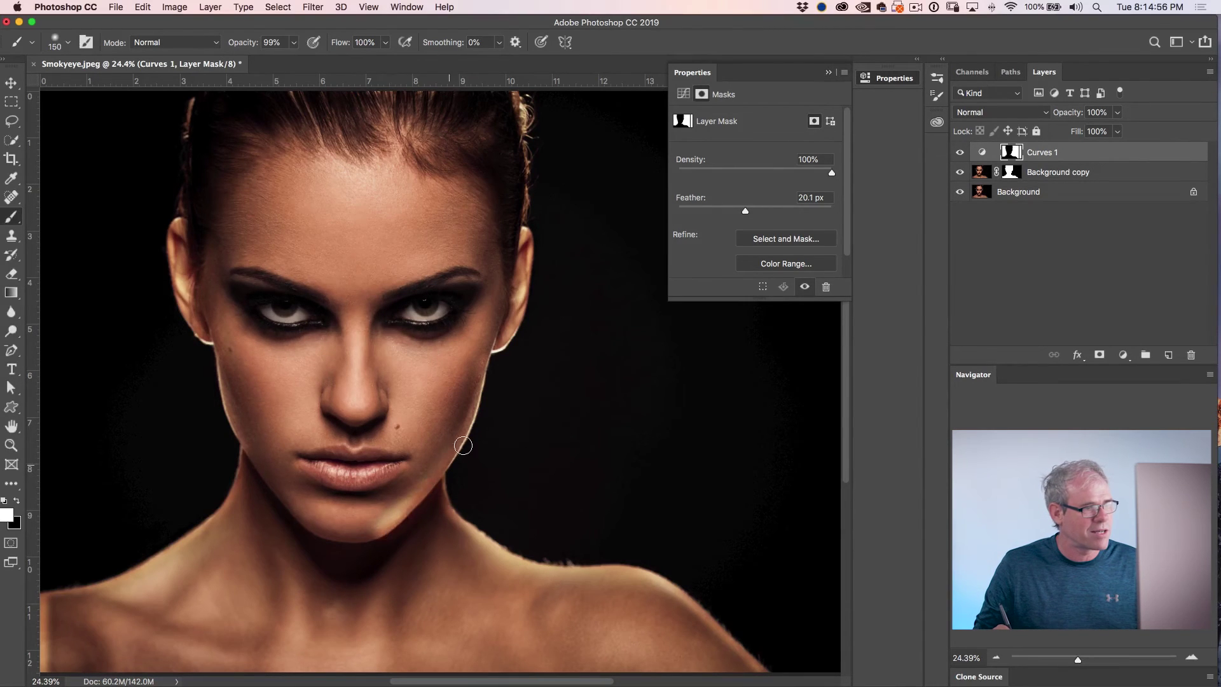
pyautogui.moveTo(241, 441); pyautogui.dragTo(315, 544)
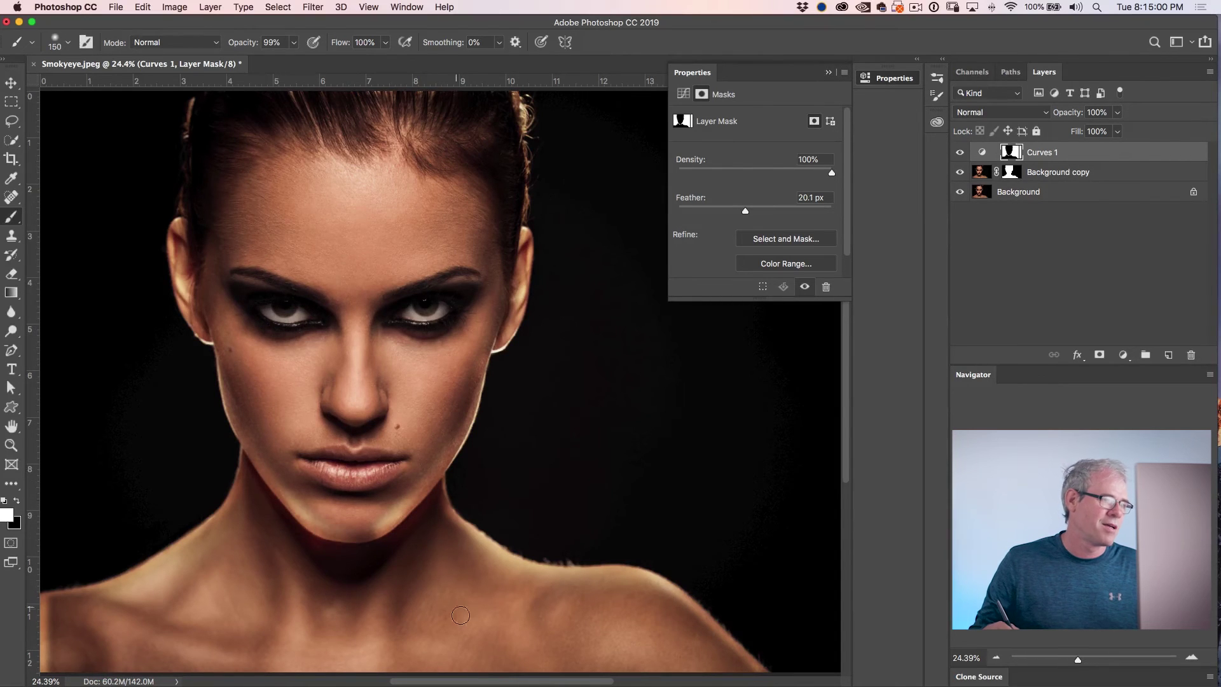
# With a black 125–175 px brush, trim excess glow on the jawline and chin, then hide Curves 1
pyautogui.press('x')
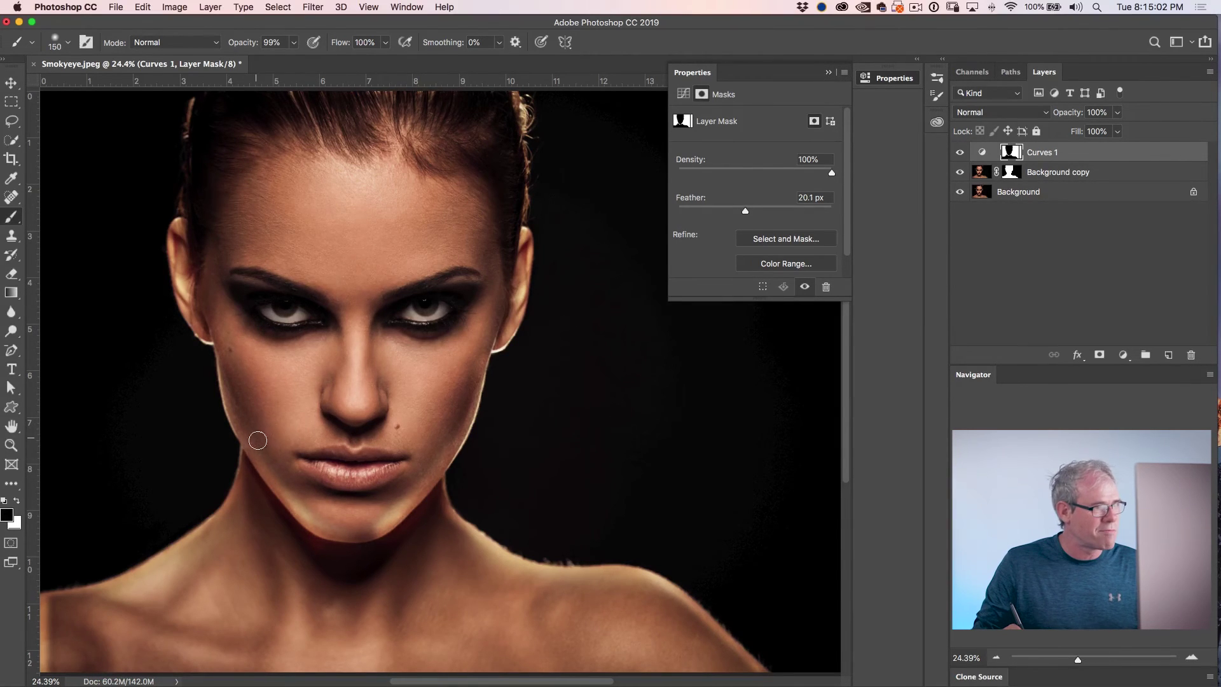
pyautogui.press('[')
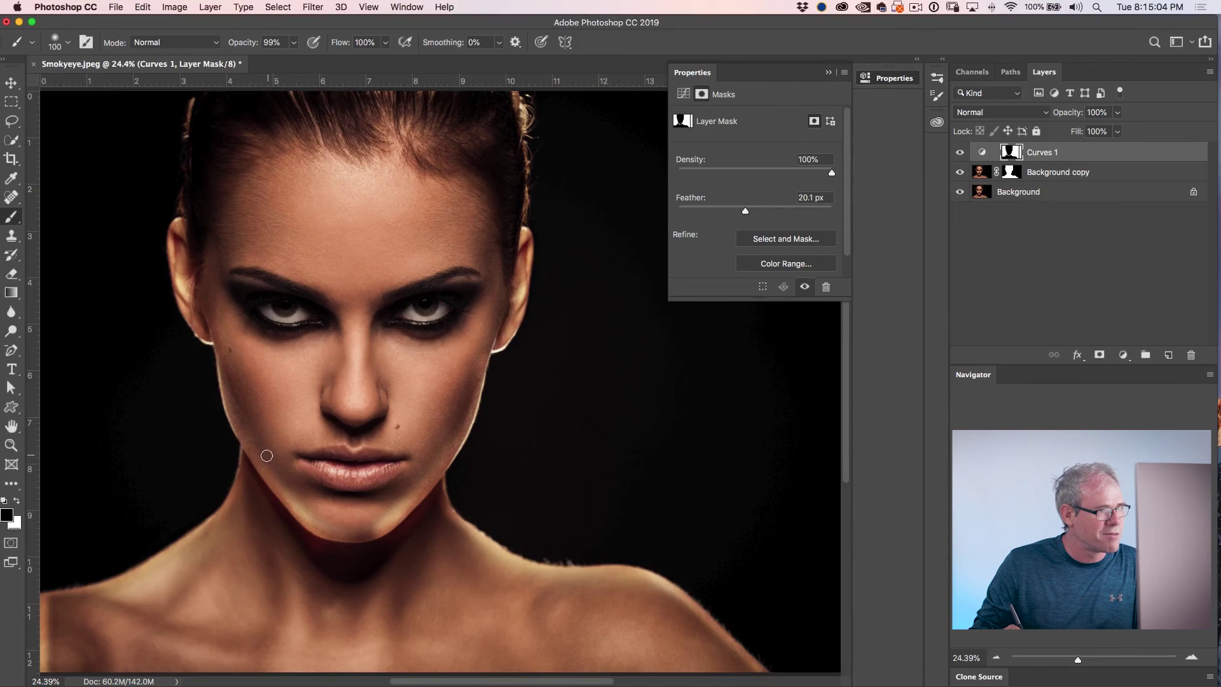
pyautogui.moveTo(286, 483); pyautogui.dragTo(305, 507)
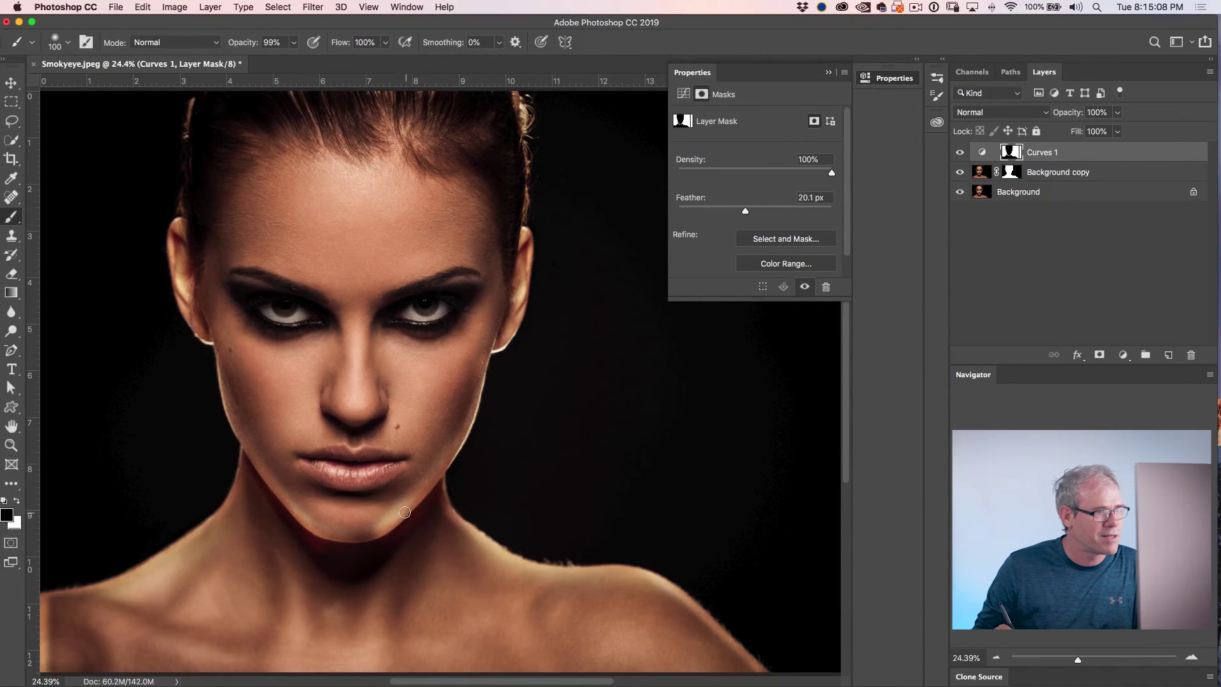
pyautogui.moveTo(374, 520)
pyautogui.mouseDown()
pyautogui.moveTo(418, 487)
pyautogui.moveTo(392, 504)
pyautogui.mouseUp()
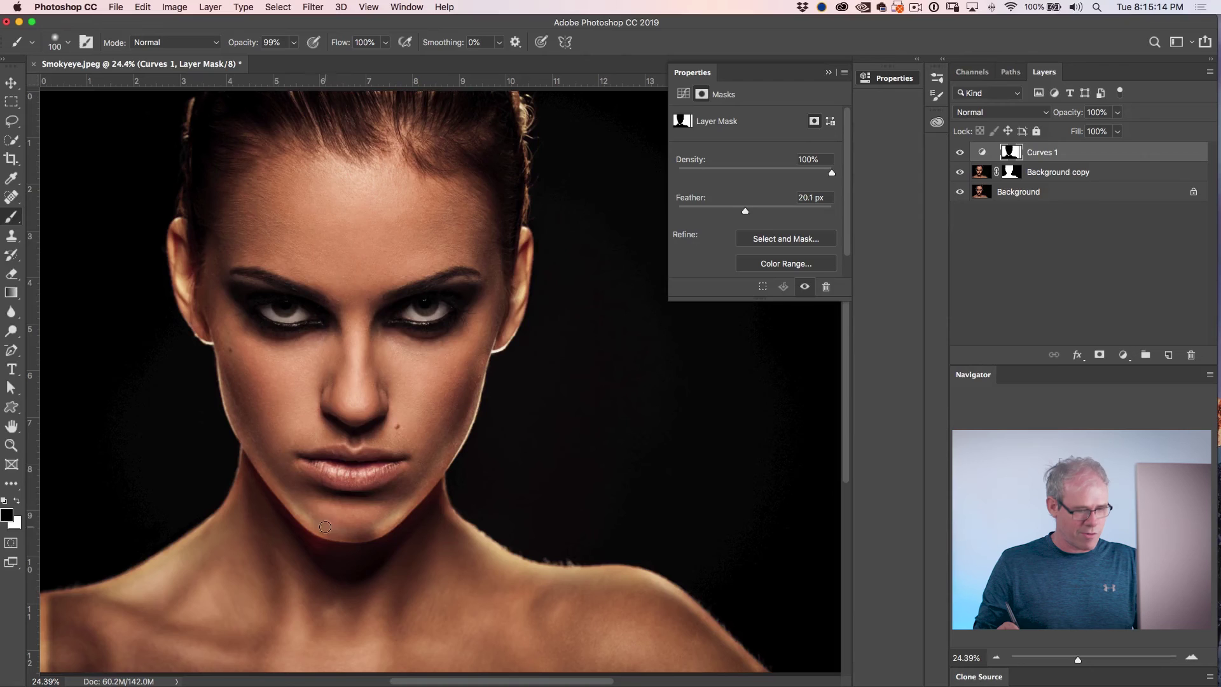
pyautogui.press(']')
pyautogui.moveTo(349, 536)
pyautogui.mouseDown()
pyautogui.moveTo(375, 559)
pyautogui.moveTo(356, 544)
pyautogui.mouseUp()
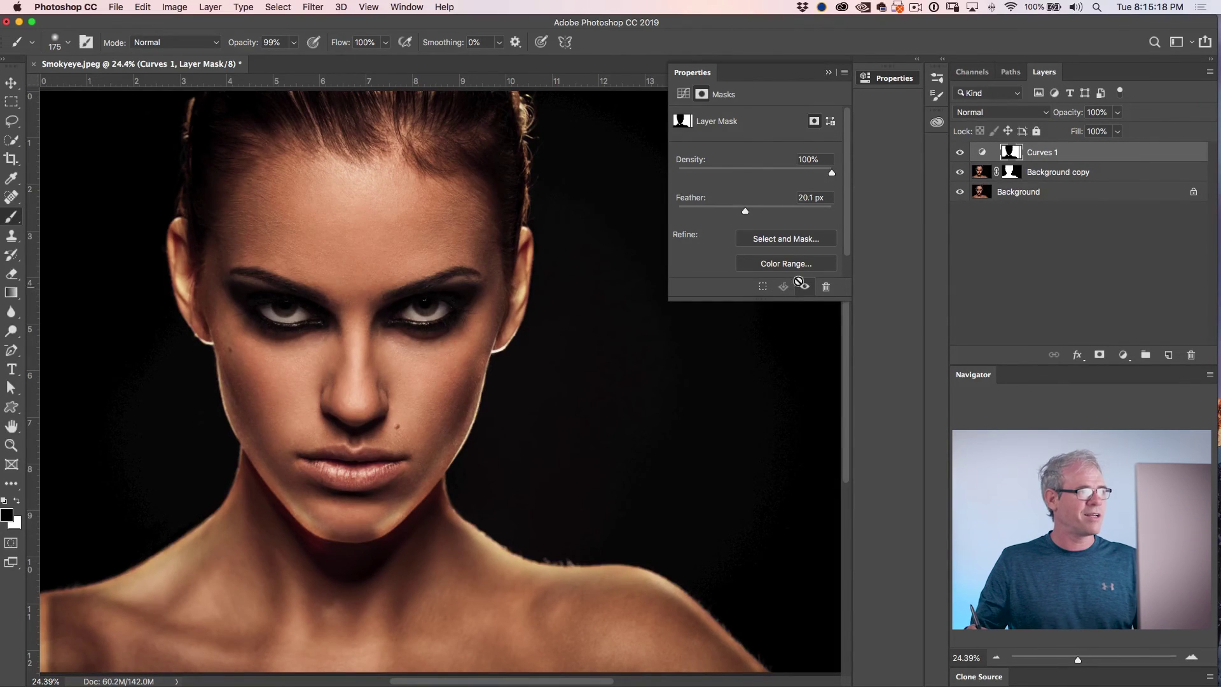
pyautogui.click(964, 154)
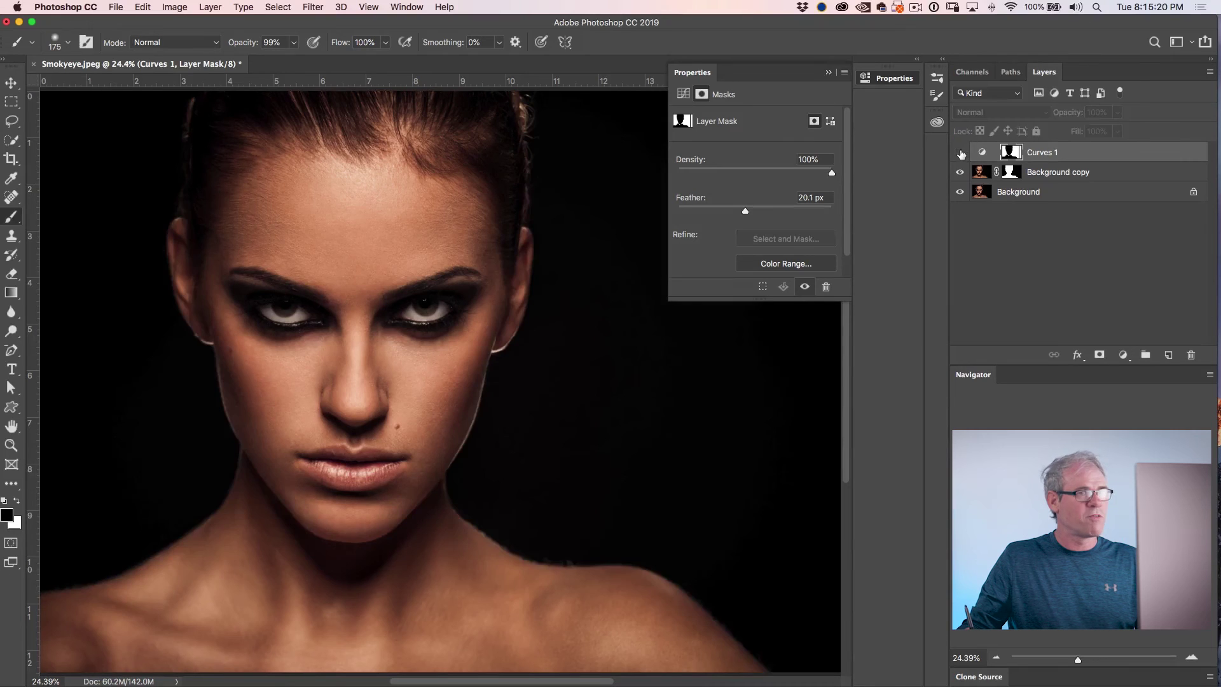
# Turn Curves 1 back on, enlarge the brush to 300 px, and toggle it again for a before/after view
pyautogui.click(963, 154)
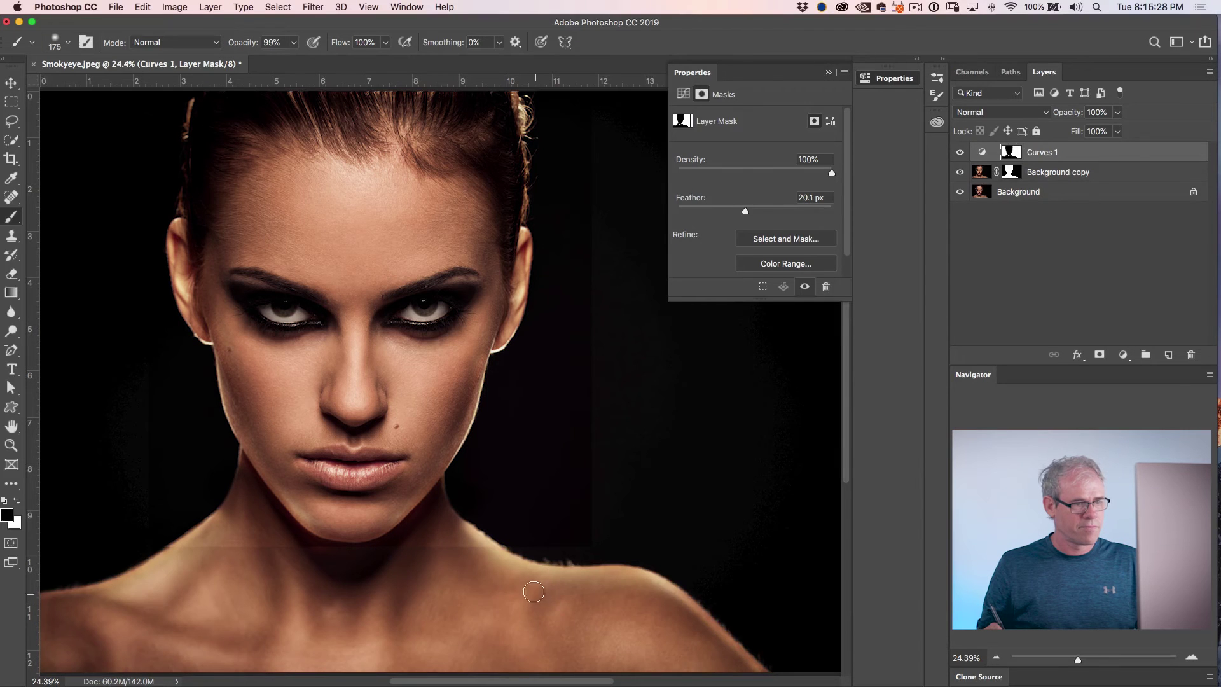
pyautogui.press(']')
pyautogui.press(']')
pyautogui.press(']')
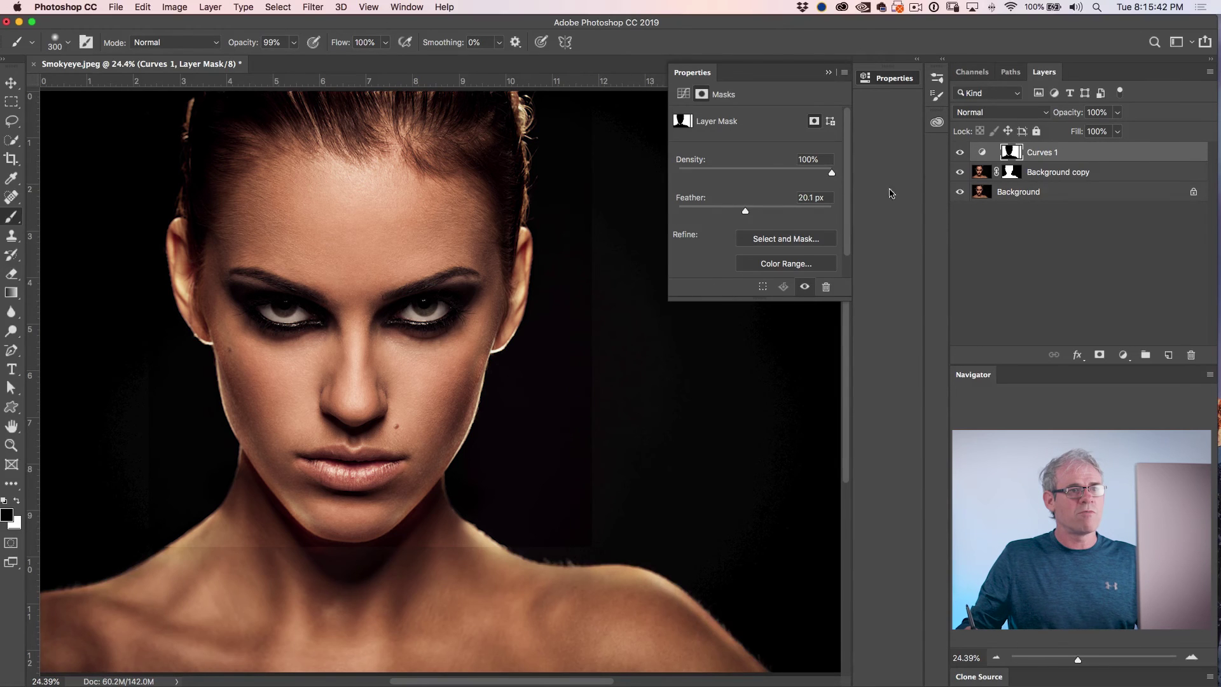
pyautogui.click(958, 152)
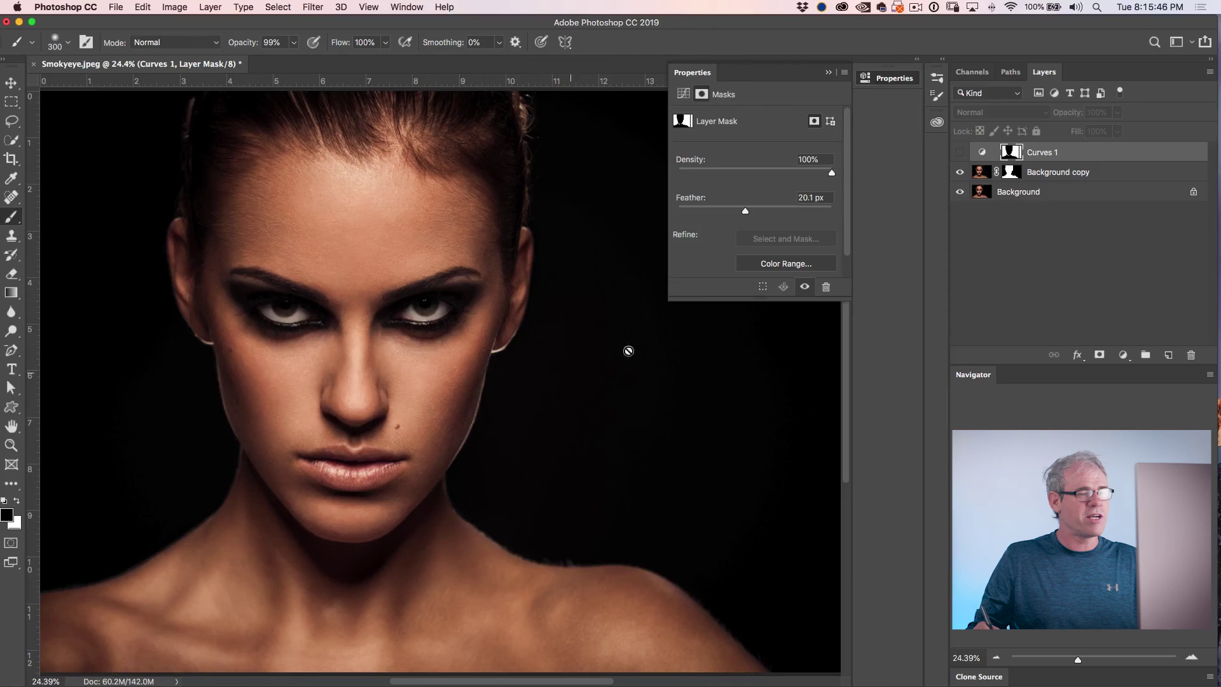
pyautogui.click(959, 153)
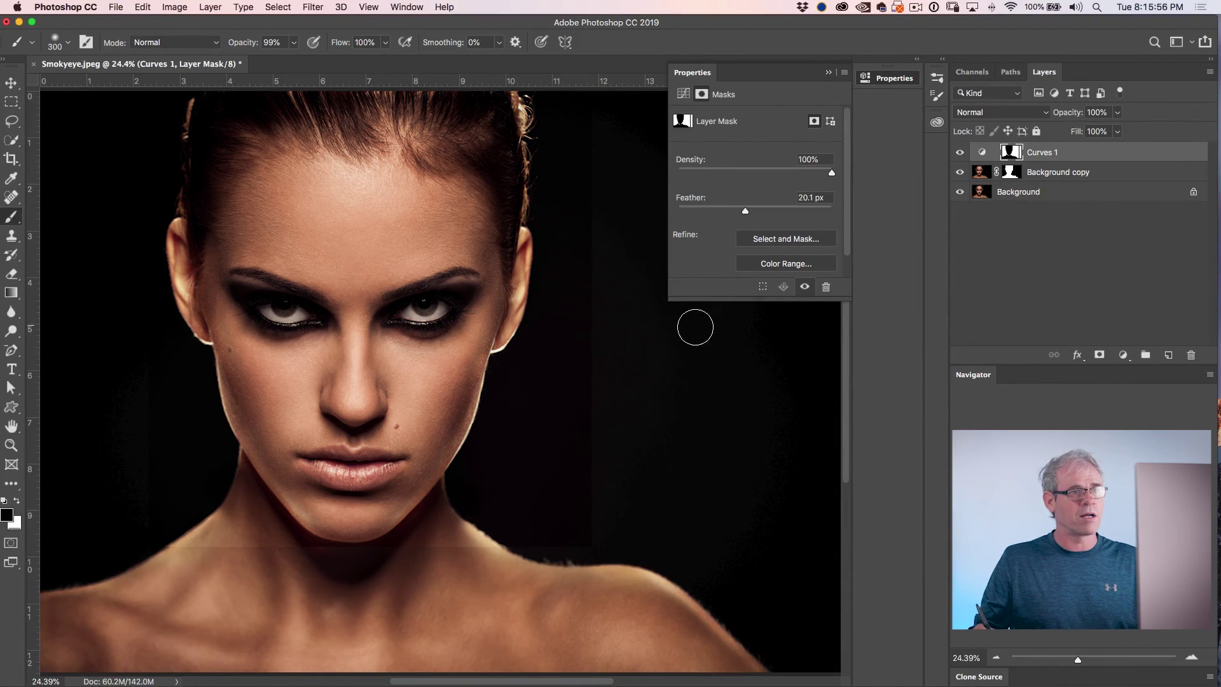
pyautogui.click(984, 153)
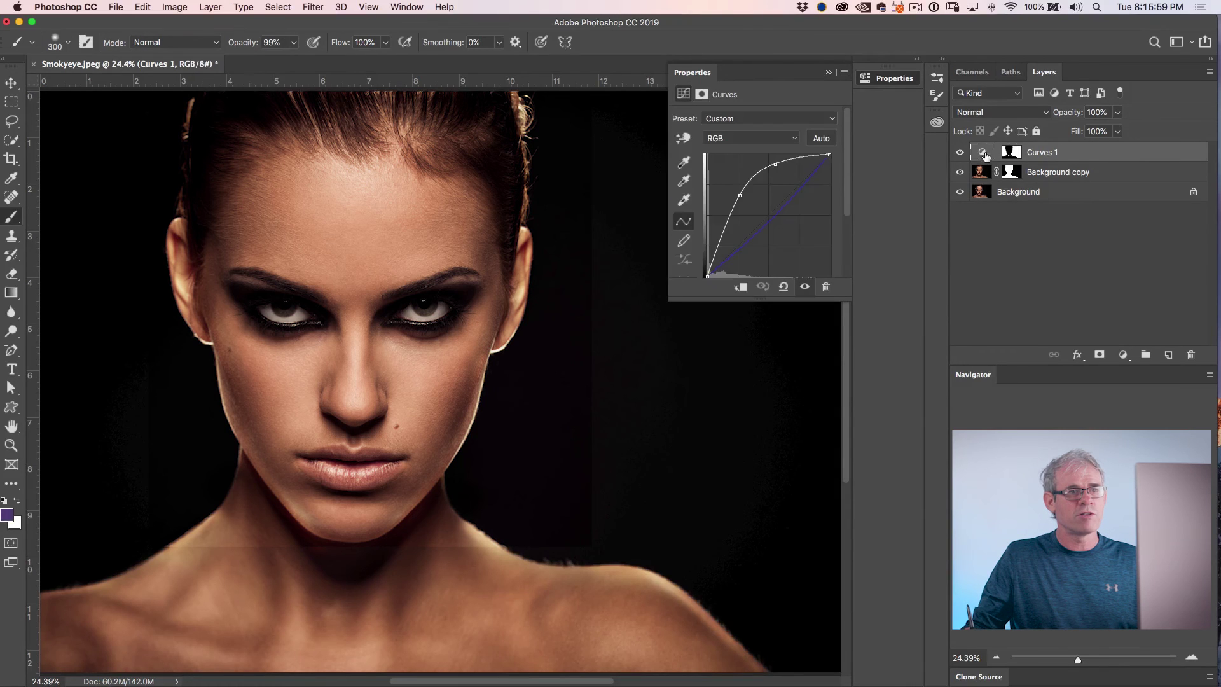
# Switch Curves 1 to the Green channel and bend it down toward magenta, then up toward green
pyautogui.click(743, 140)
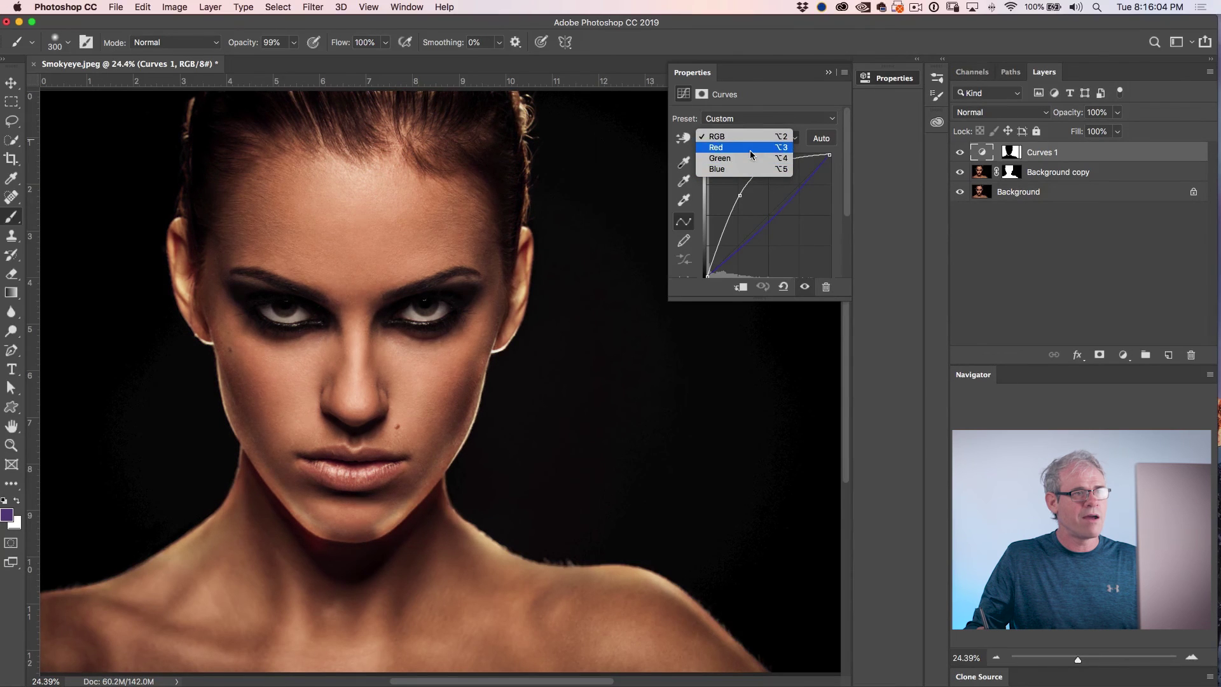
pyautogui.click(749, 159)
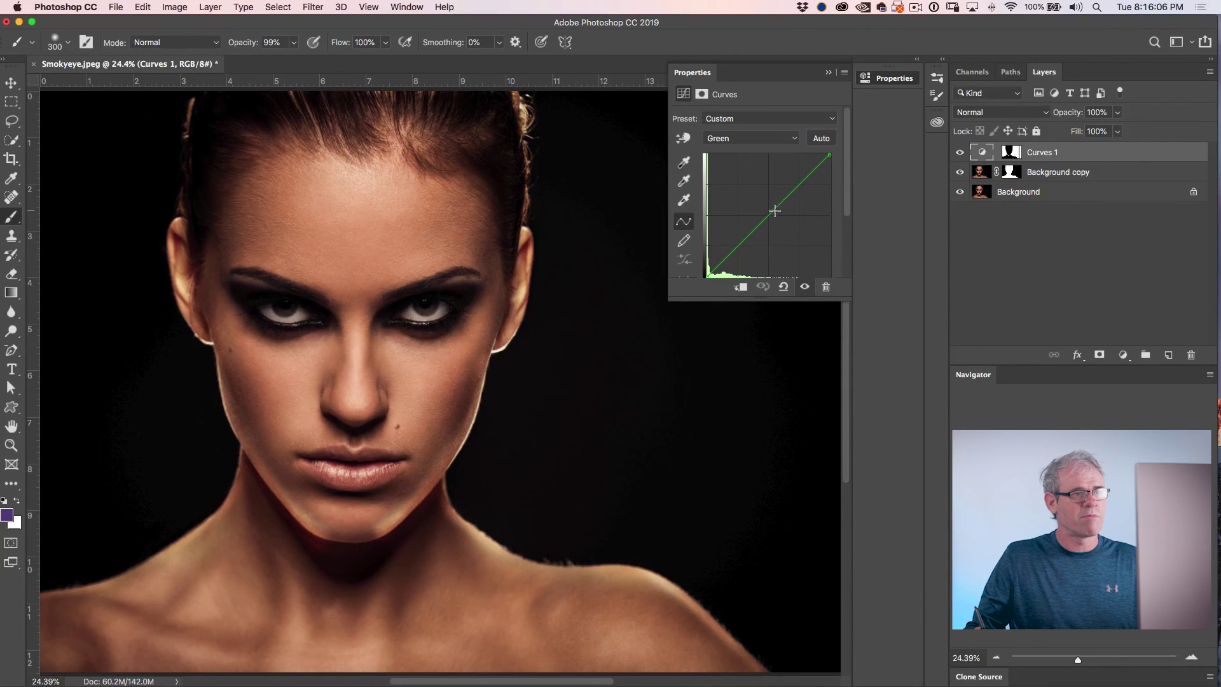
pyautogui.moveTo(775, 211); pyautogui.dragTo(781, 220)
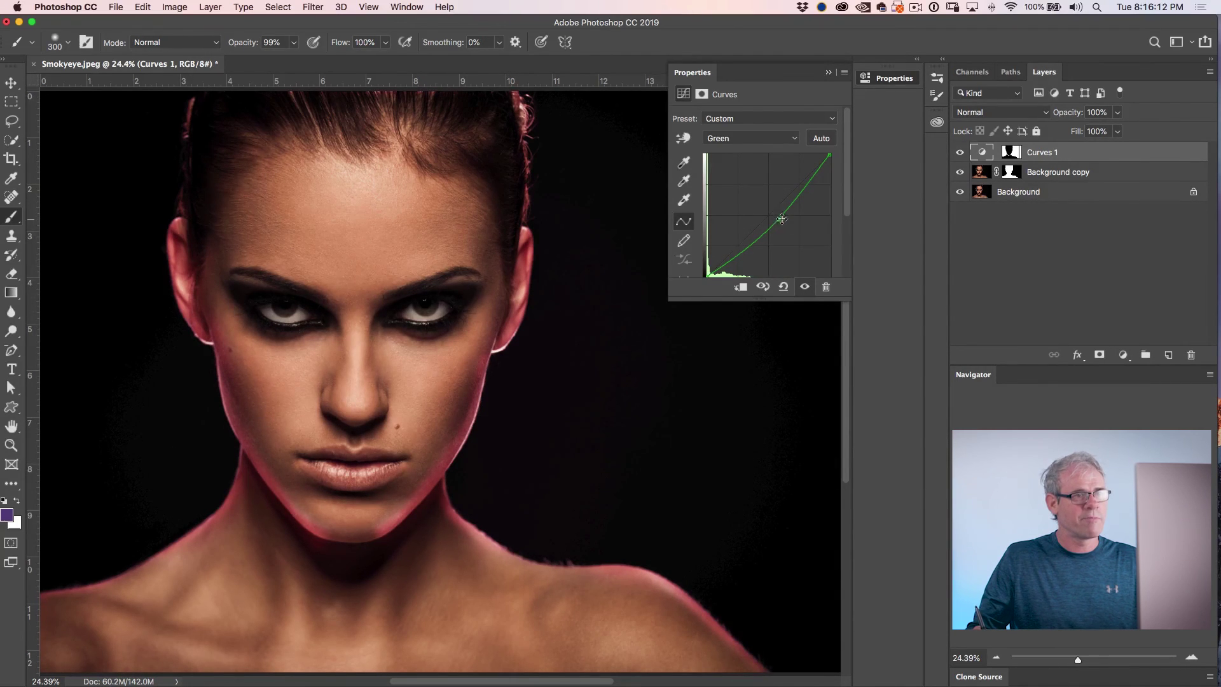
pyautogui.moveTo(782, 219); pyautogui.dragTo(853, 264)
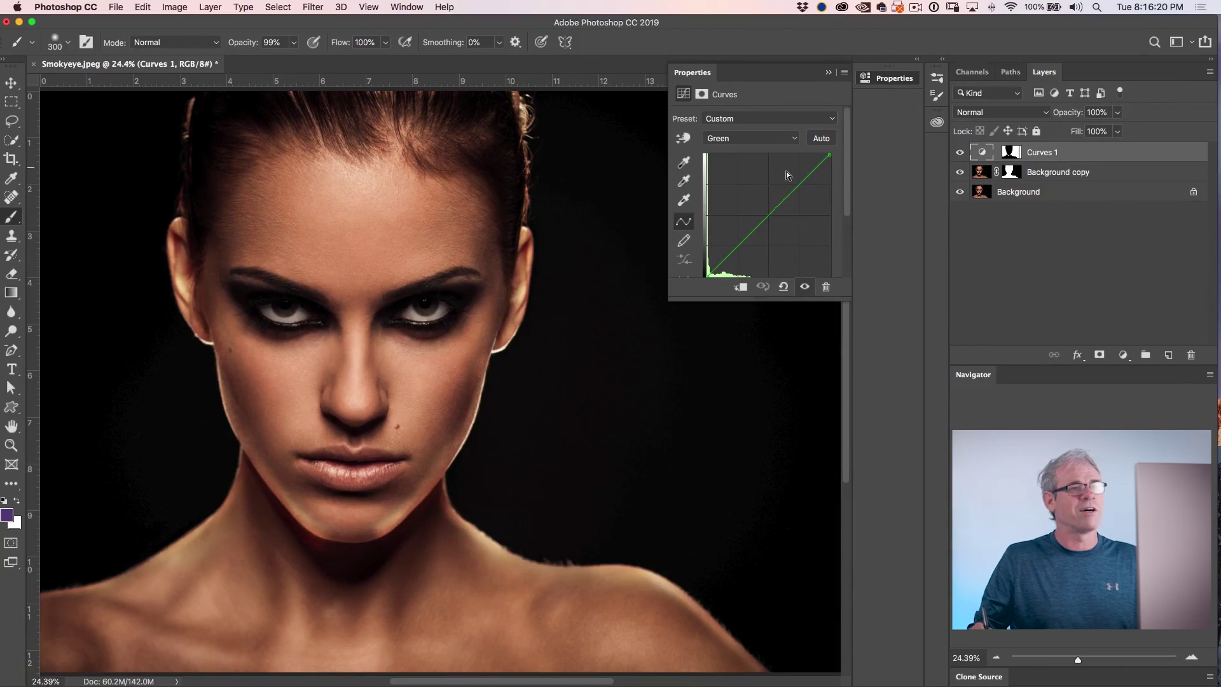